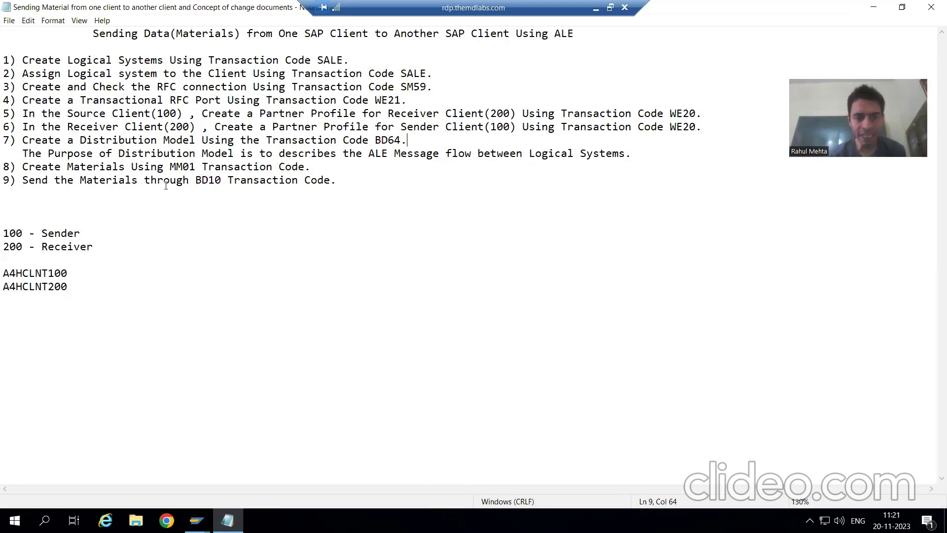
pyautogui.click(178, 168)
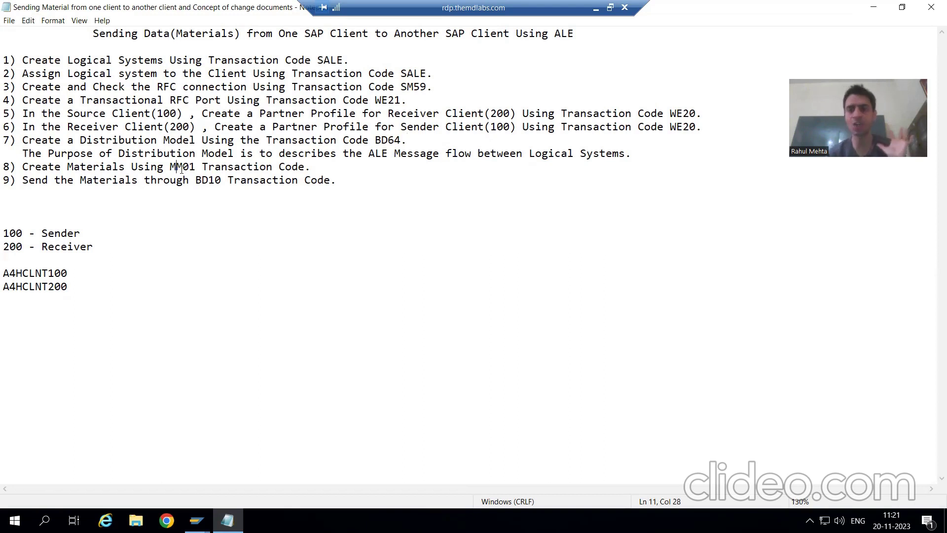
pyautogui.click(208, 180)
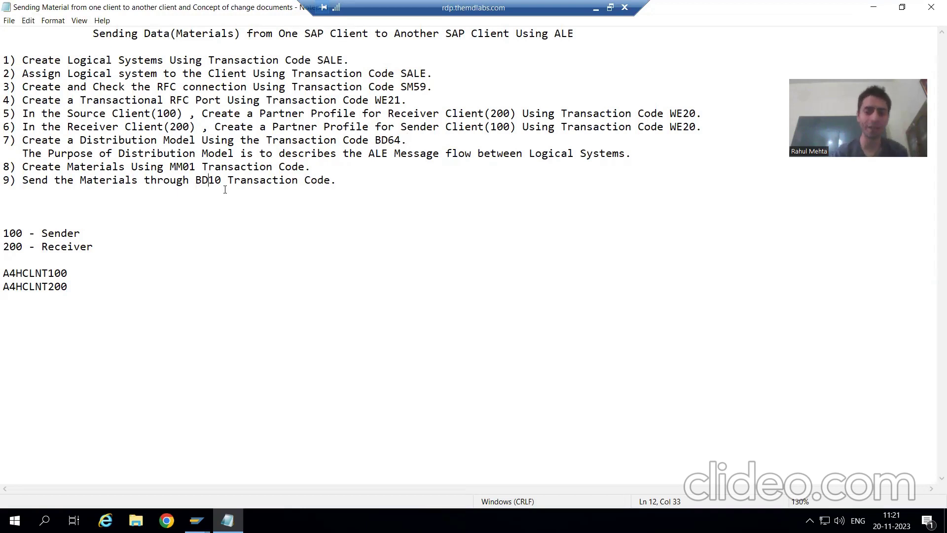
# - Switch to SAP's Create Material session and open the partner profiles there with transaction code /nwe20
pyautogui.click(197, 520)
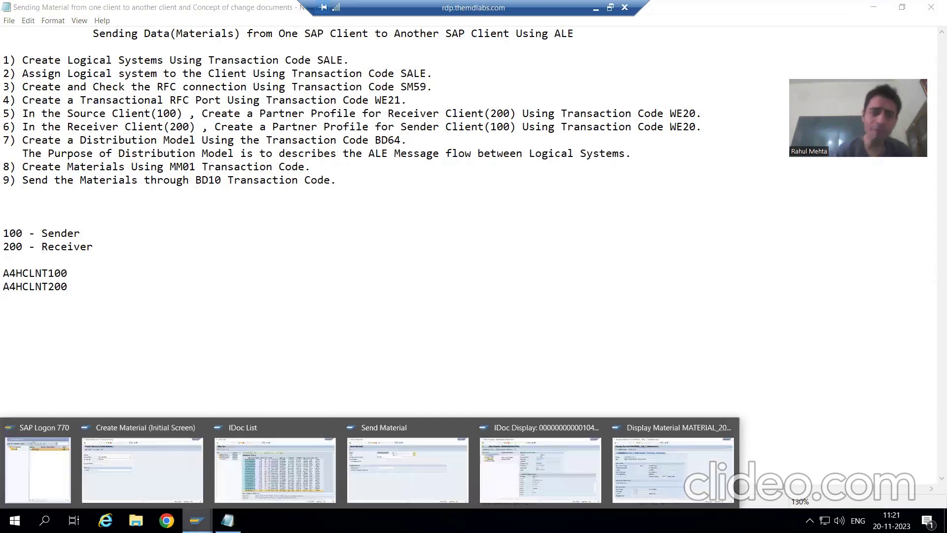
pyautogui.click(162, 469)
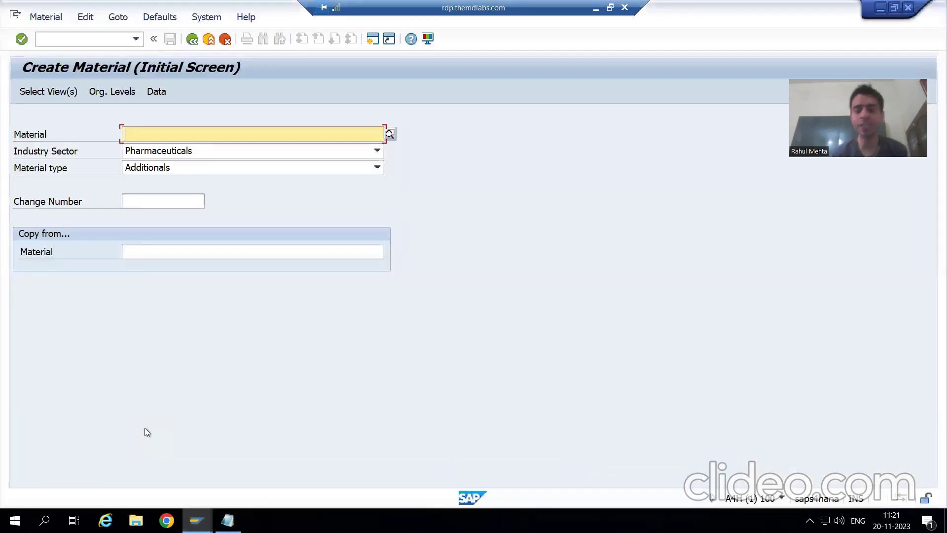
pyautogui.click(67, 36)
pyautogui.write('/nwe20')
pyautogui.press('Return')
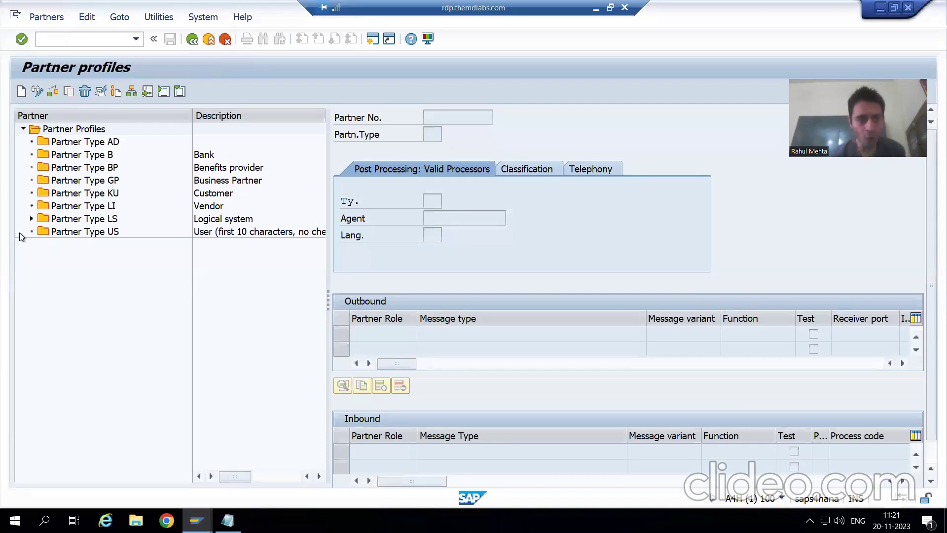
# - Open the MATMAS outbound parameters of logical system partner A4HCLNT200 to examine its output mode
pyautogui.click(31, 218)
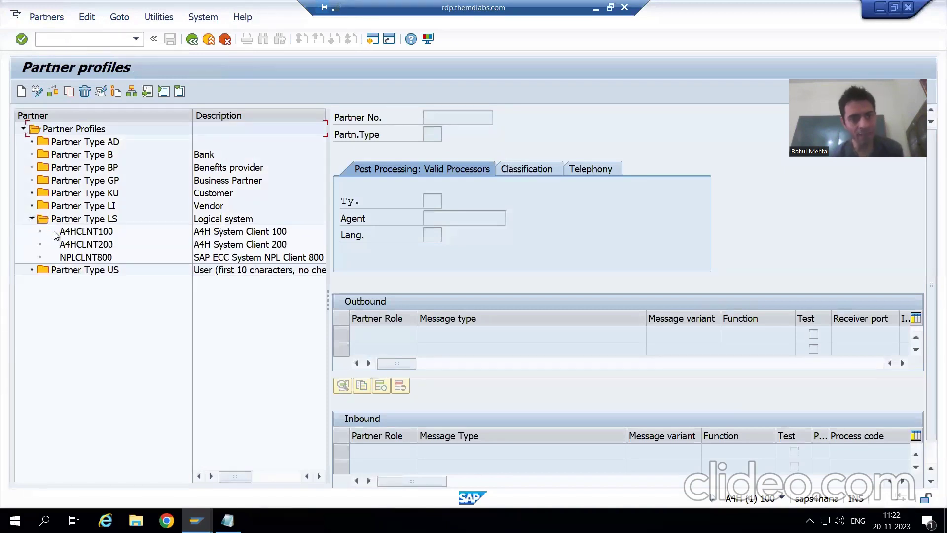
pyautogui.click(75, 245)
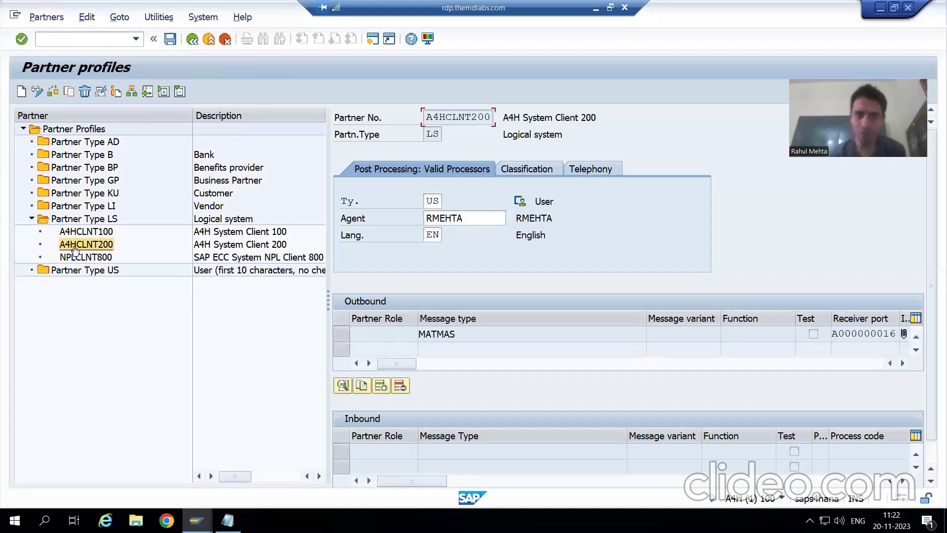
pyautogui.doubleClick(432, 335)
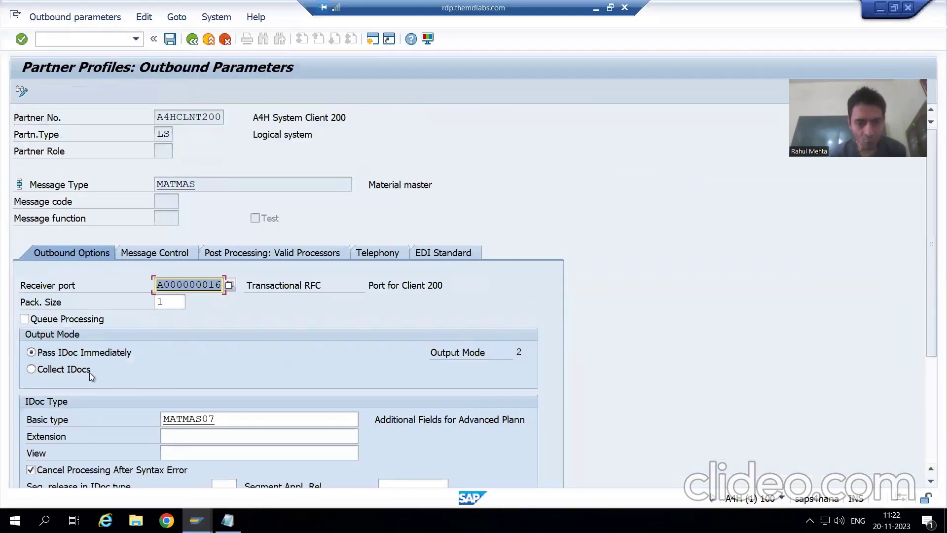
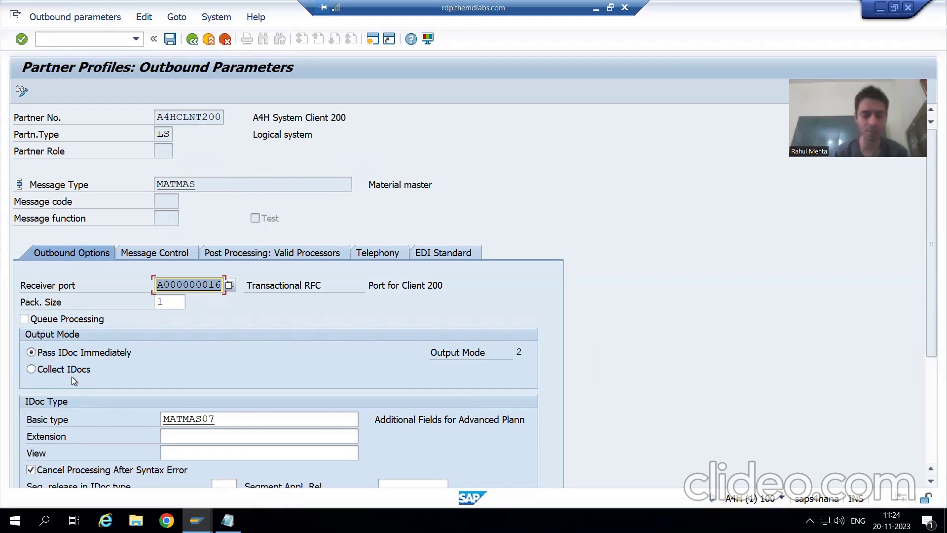
# - Bring up the SAP session that displays outbound IDoc 10418 from among the open windows
pyautogui.hotkey('alt', 'Tab')
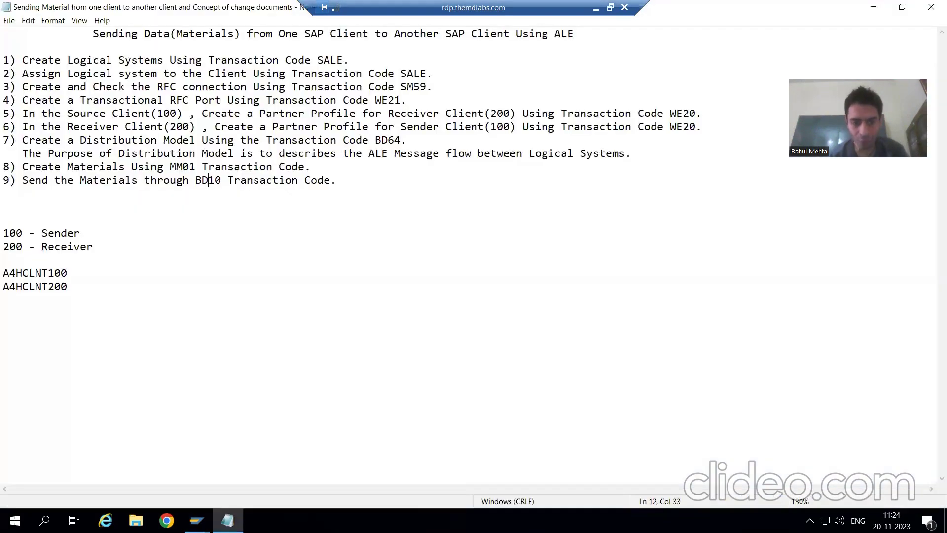
pyautogui.click(196, 521)
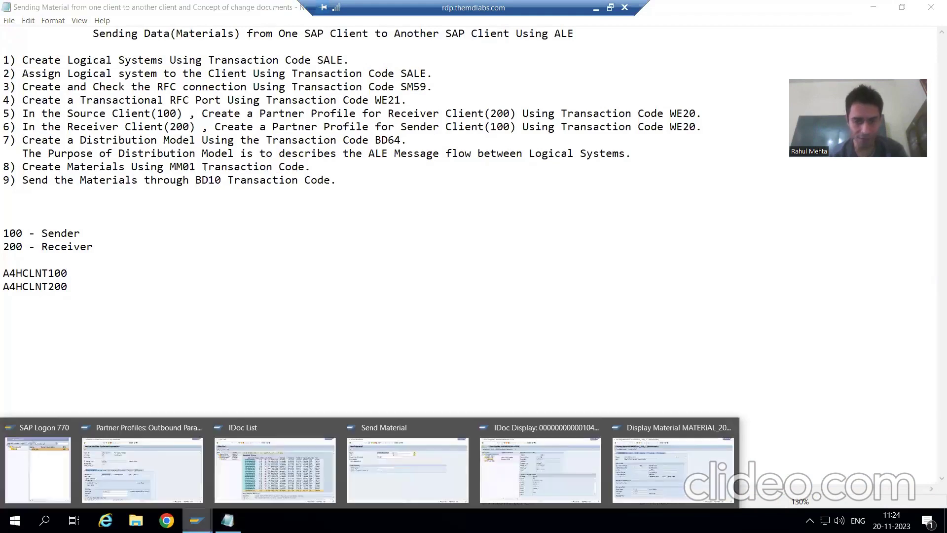
pyautogui.click(235, 487)
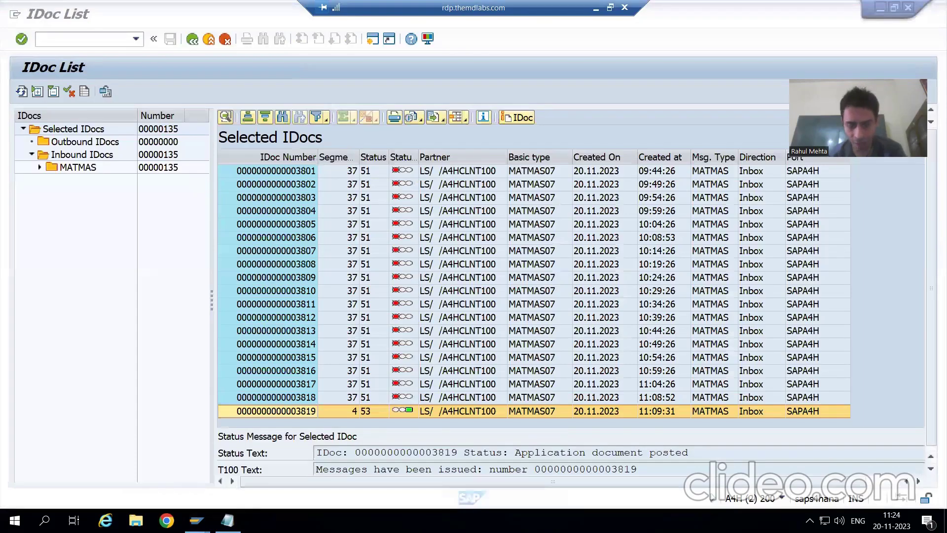
pyautogui.click(197, 520)
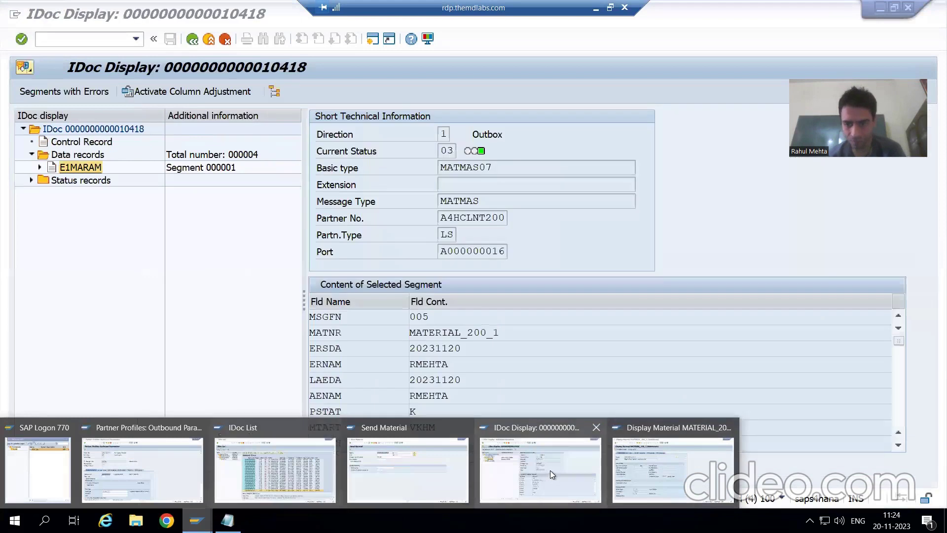
pyautogui.click(549, 469)
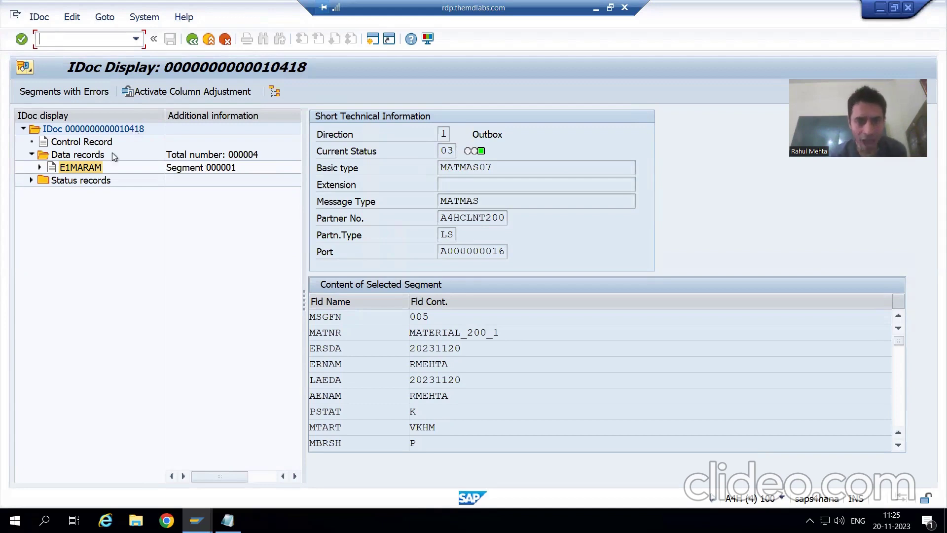
# - Examine the IDoc's control record, checking its direction and the partner details of recipient and sender, and return to the IDoc display
pyautogui.doubleClick(90, 141)
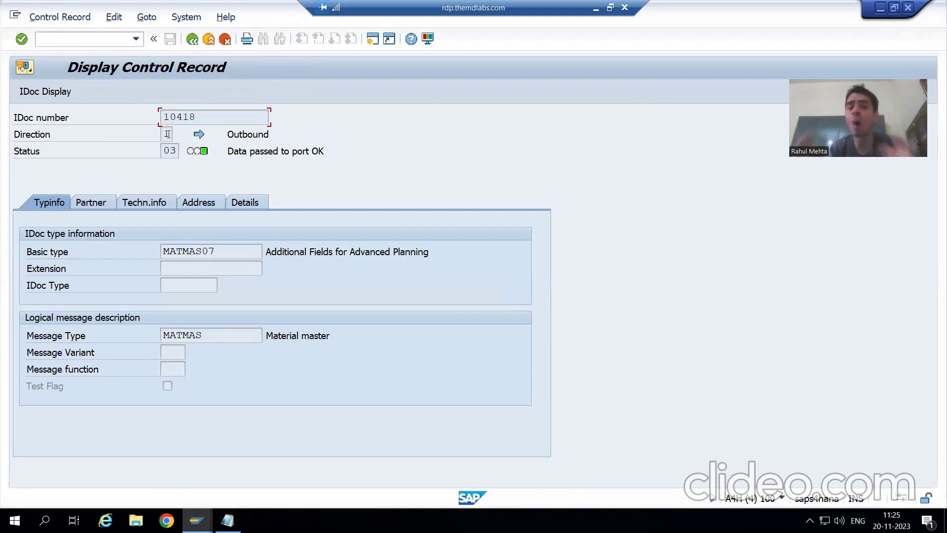
pyautogui.click(167, 134)
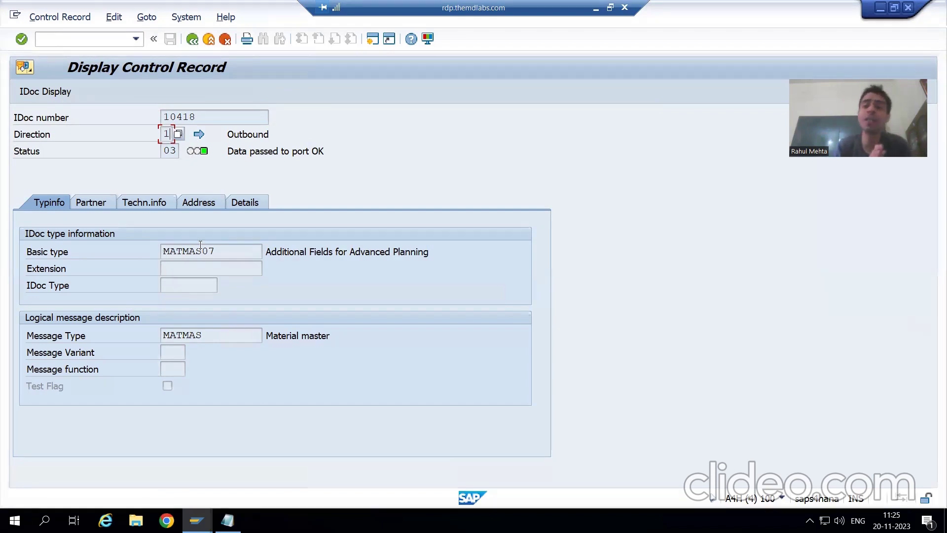
pyautogui.click(104, 205)
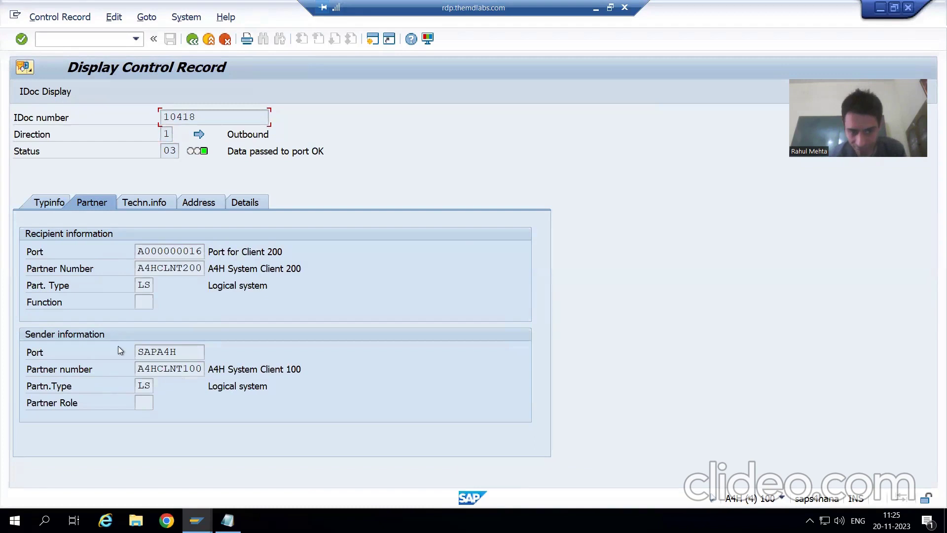
pyautogui.click(139, 369)
pyautogui.moveTo(167, 367); pyautogui.dragTo(203, 369)
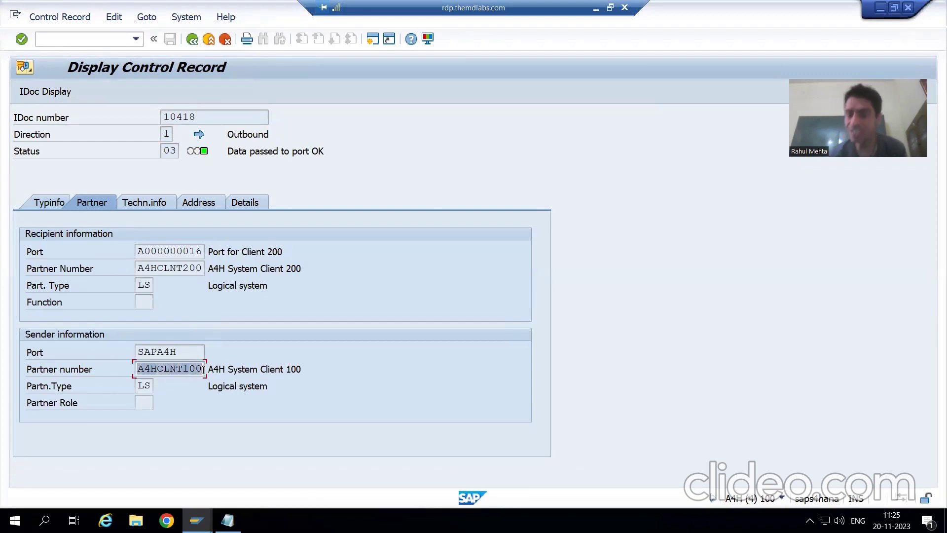
pyautogui.click(203, 368)
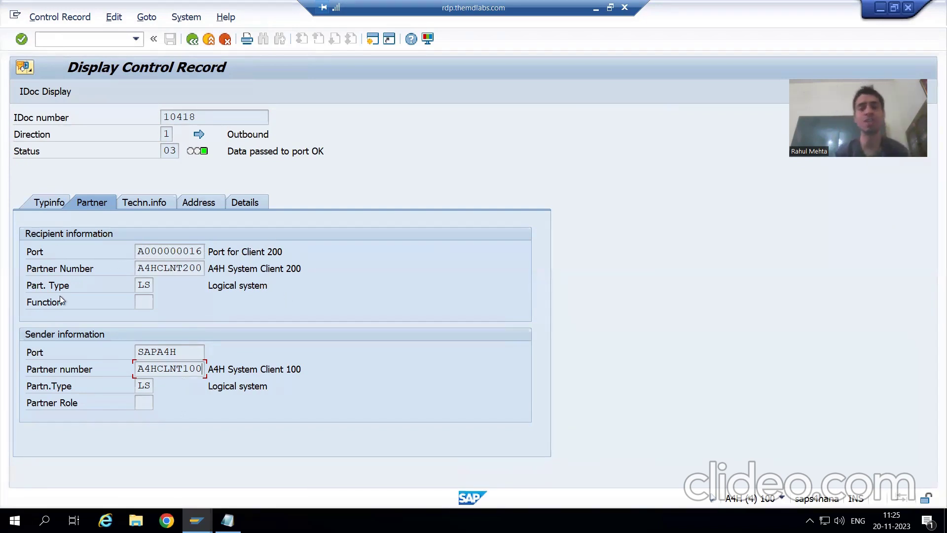
pyautogui.click(188, 58)
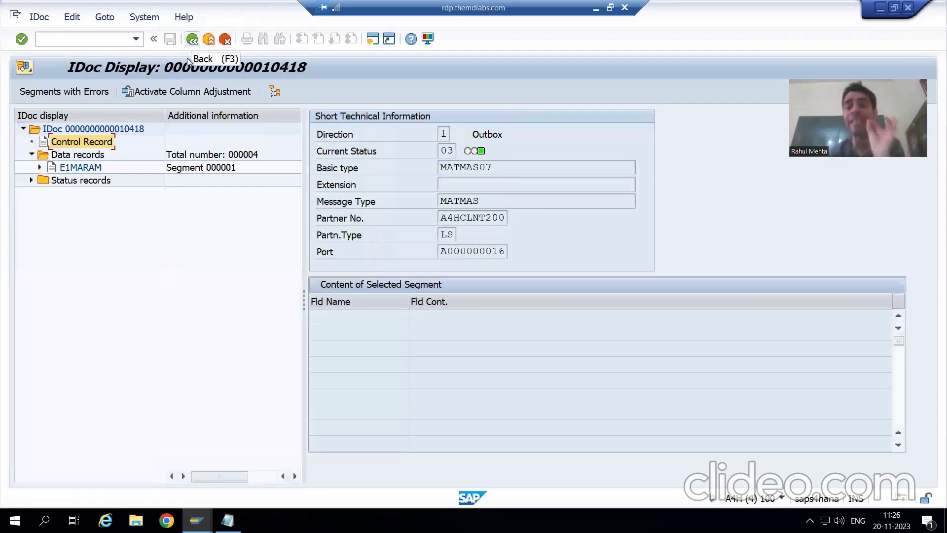
# - Display data segment E1MARAM and examine its MATNR, MTART and MBRSH field contents
pyautogui.click(78, 170)
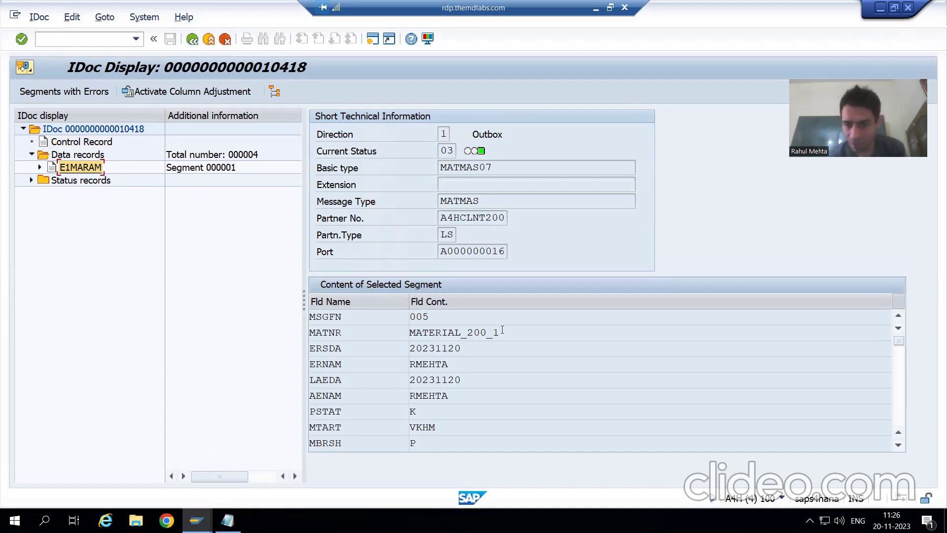
pyautogui.moveTo(499, 333); pyautogui.dragTo(402, 332)
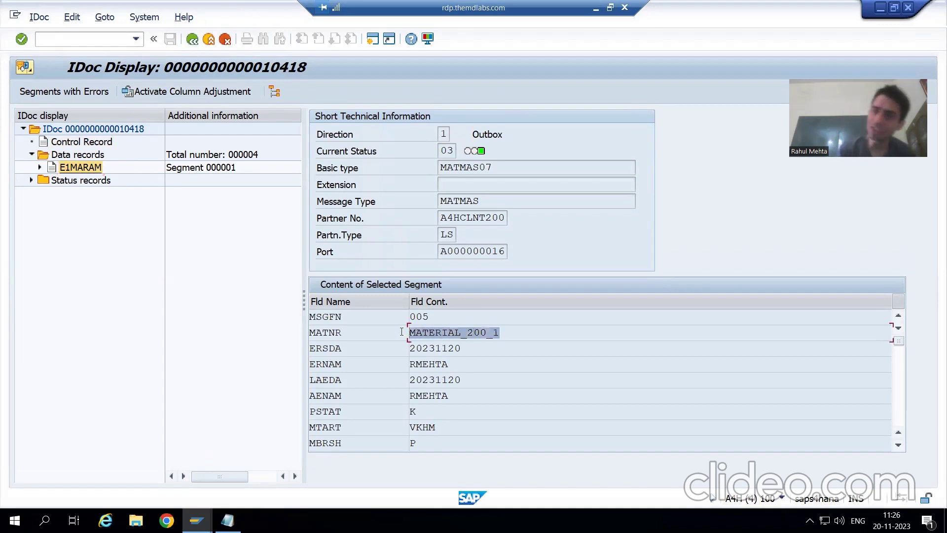
pyautogui.click(432, 367)
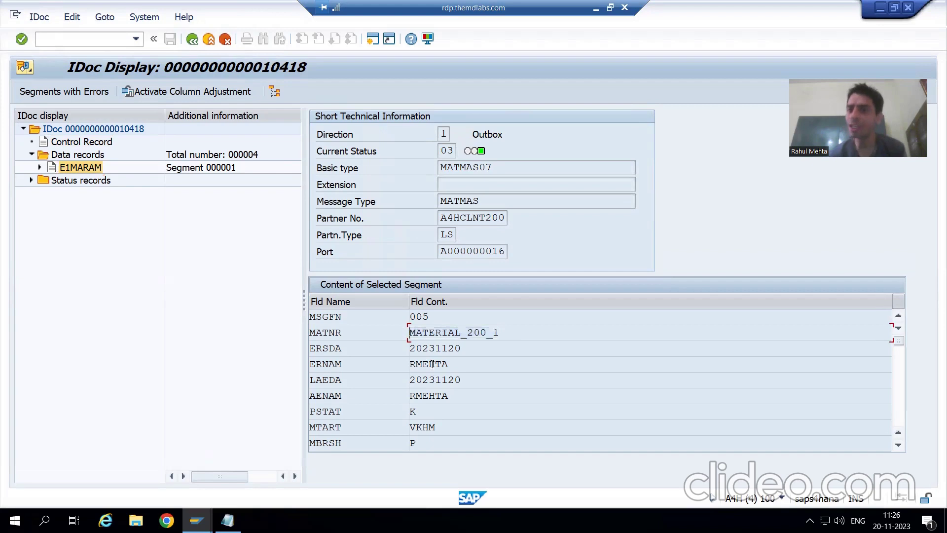
pyautogui.click(428, 427)
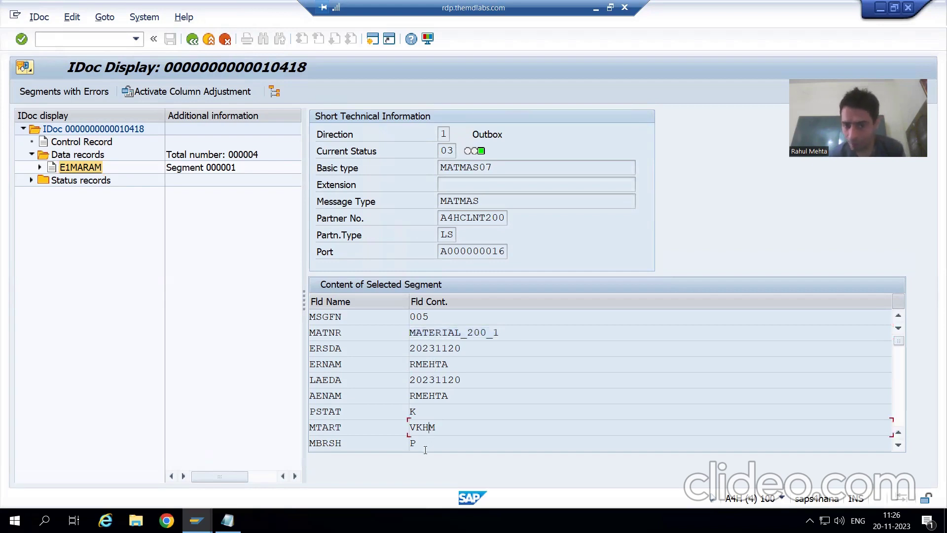
pyautogui.click(418, 443)
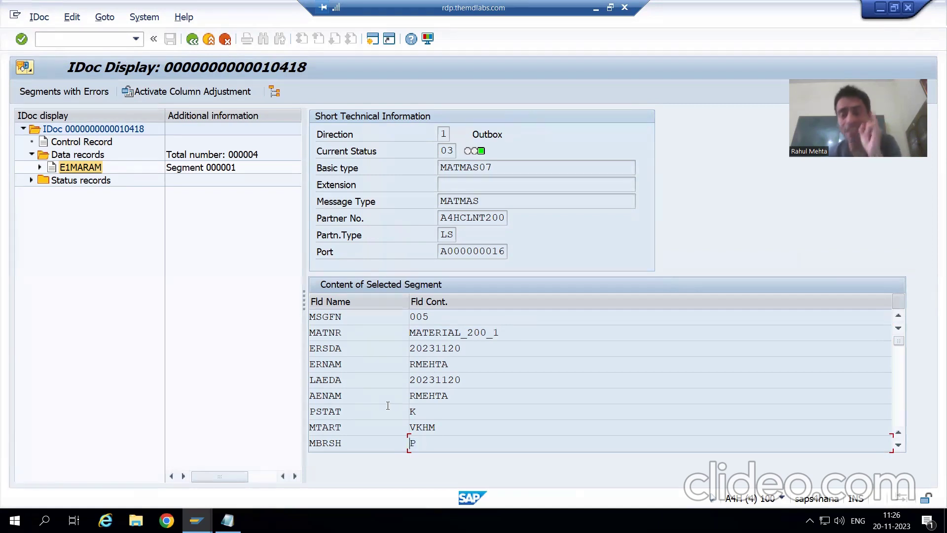
# - Open the Create Material transaction in a new session with the command /omm01
pyautogui.click(79, 35)
pyautogui.write('/omm01')
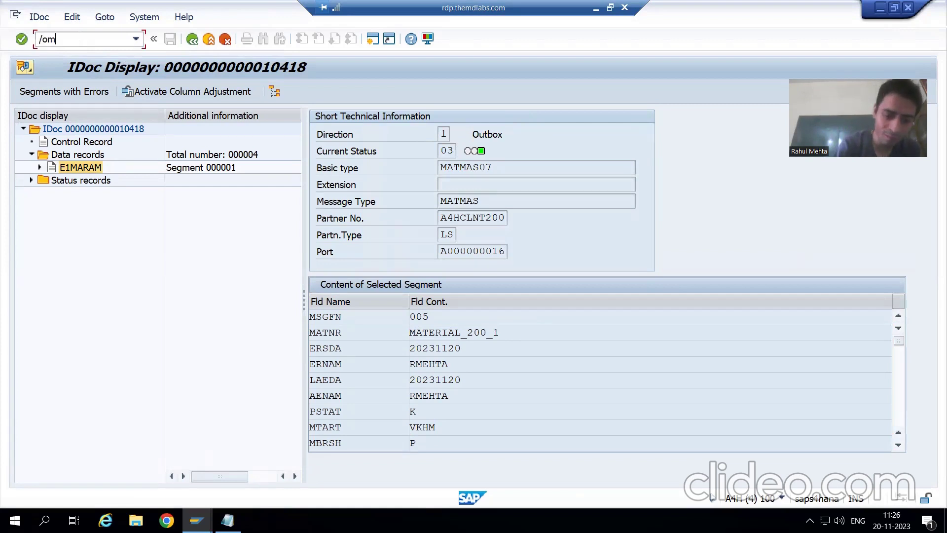
pyautogui.press('Return')
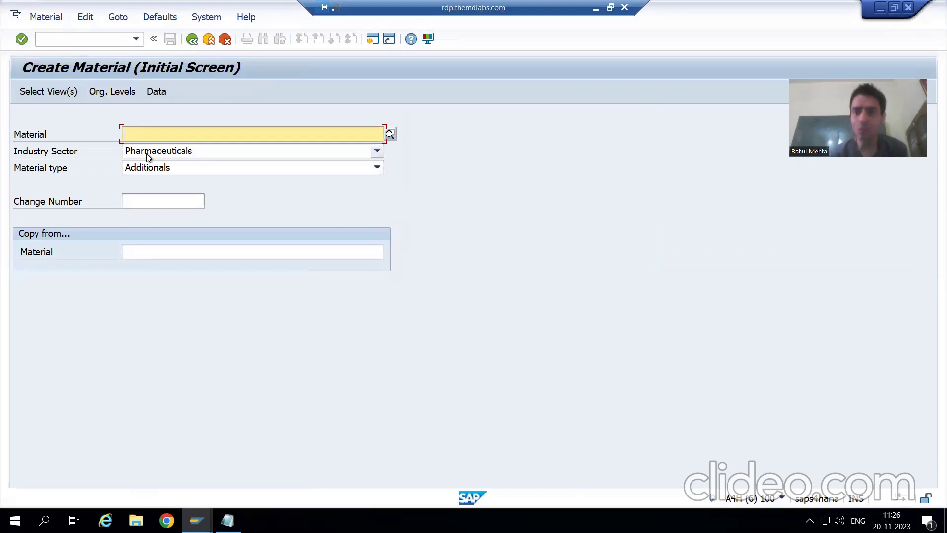
# - Compare the IDoc segment's MBRSH and MTART fields with the industry sector and material type on the Create Material screen
pyautogui.hotkey('alt', 'Tab')
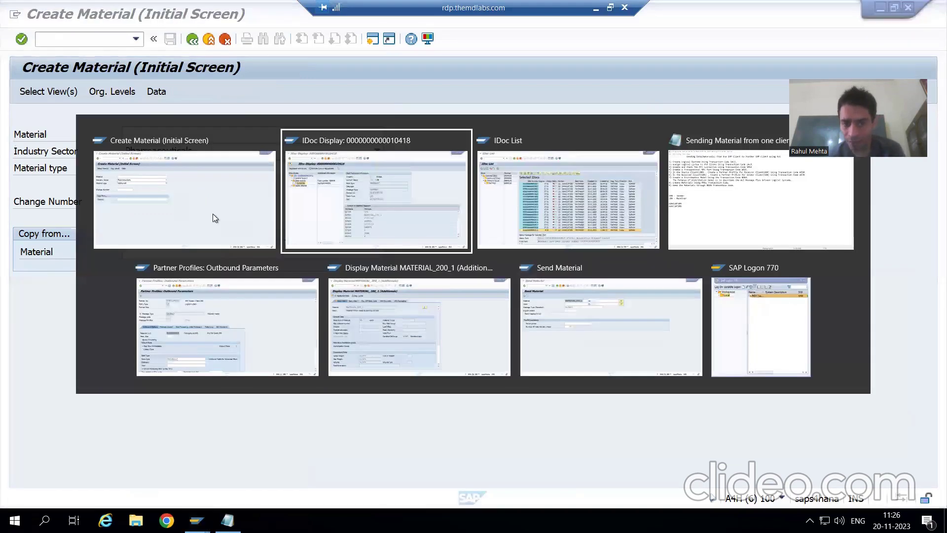
pyautogui.moveTo(423, 446); pyautogui.dragTo(408, 445)
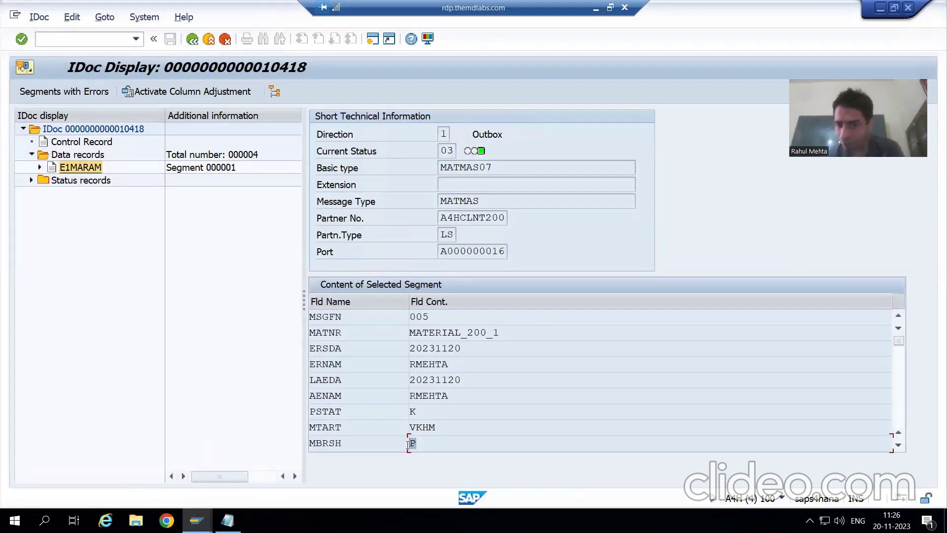
pyautogui.click(408, 445)
pyautogui.hotkey('alt', 'Tab')
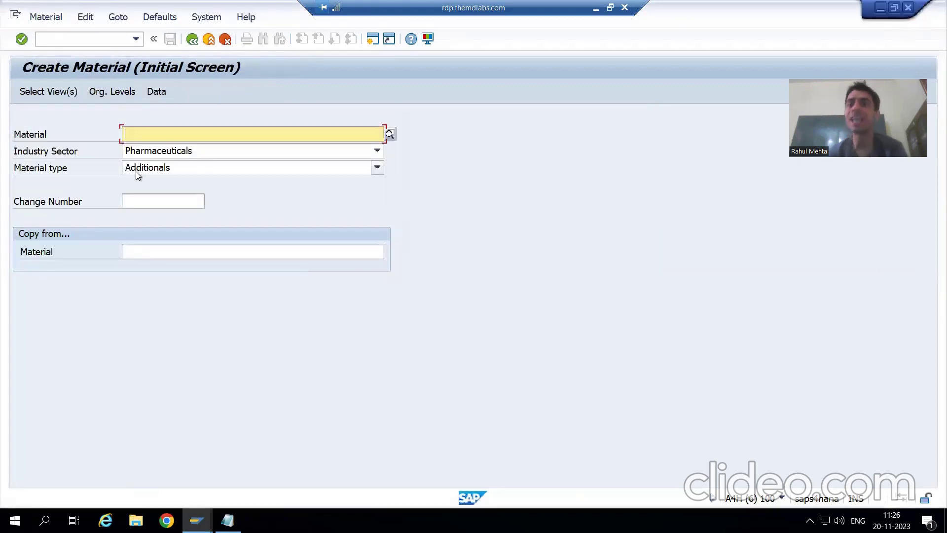
pyautogui.hotkey('alt', 'Tab')
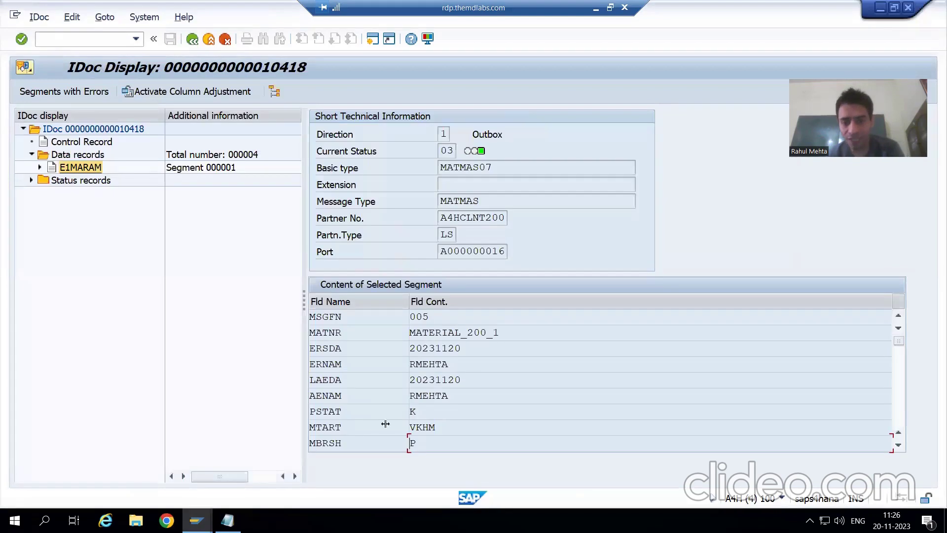
pyautogui.moveTo(436, 429); pyautogui.dragTo(403, 432)
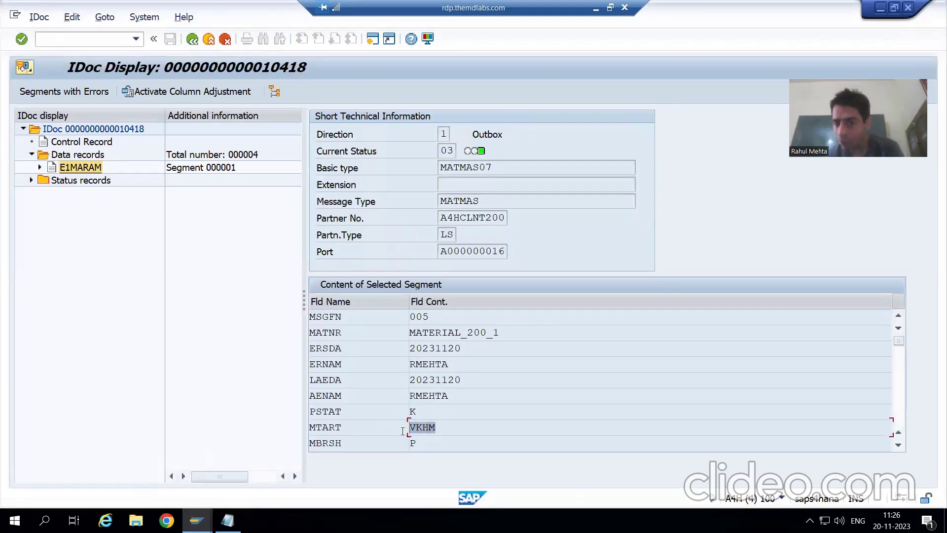
pyautogui.click(408, 429)
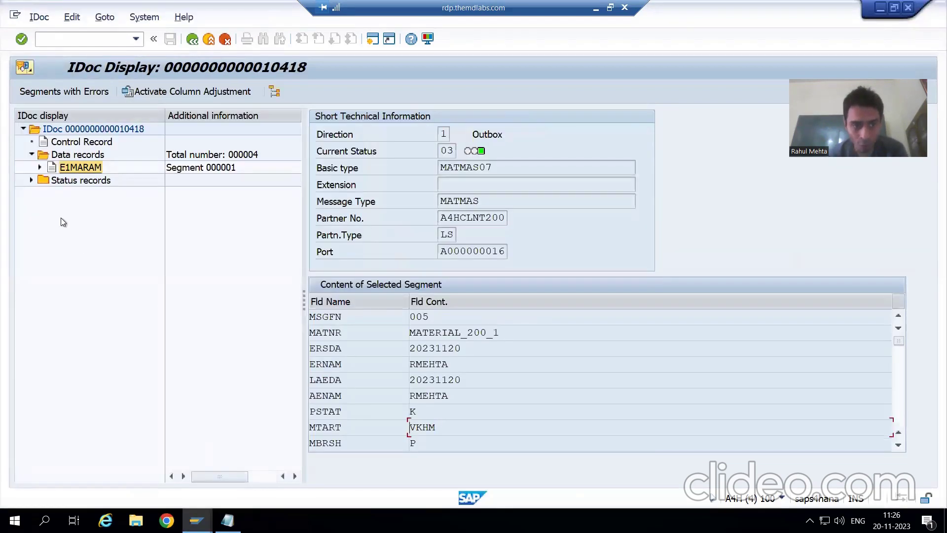
# - Expand the IDoc's status records and the details of status 30
pyautogui.click(31, 180)
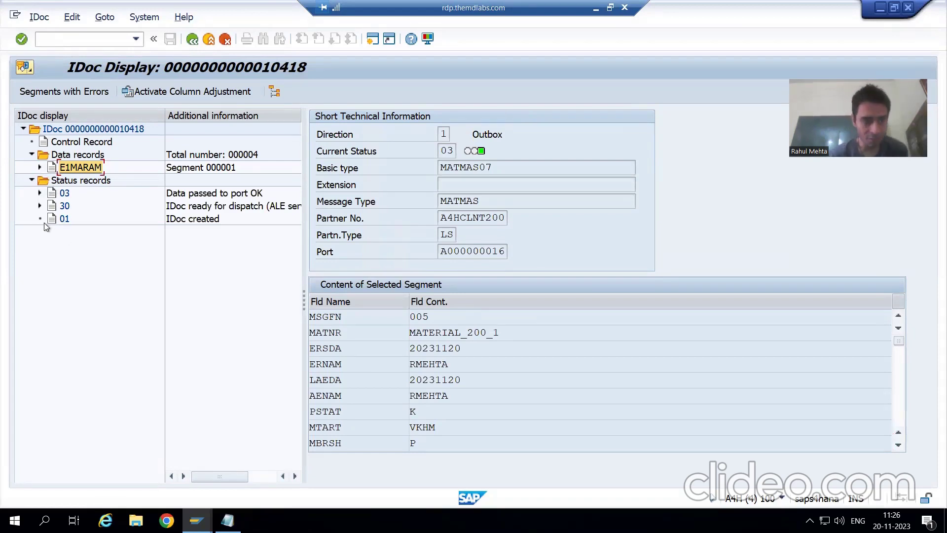
pyautogui.click(39, 206)
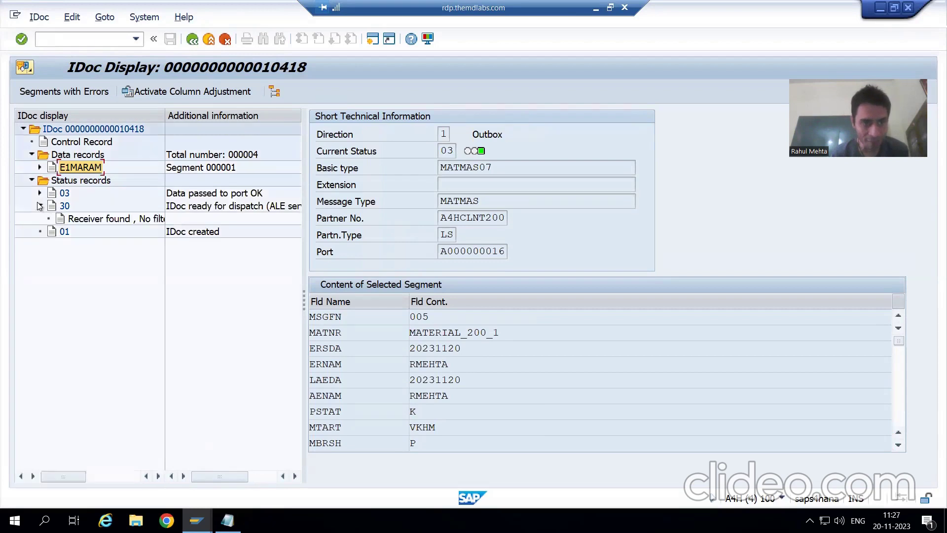
# - Examine the outbound IDoc's status record 01 and expand the details of status 03
pyautogui.click(64, 232)
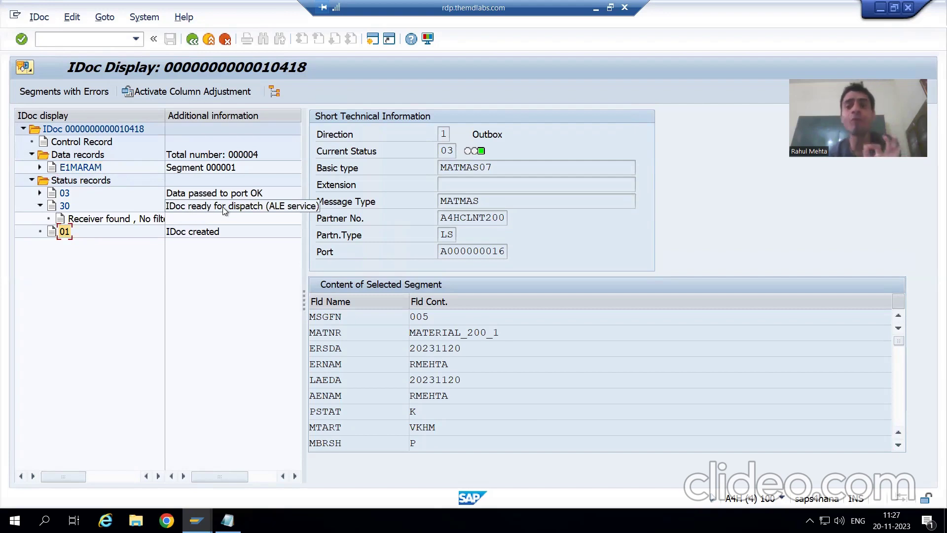
pyautogui.click(41, 193)
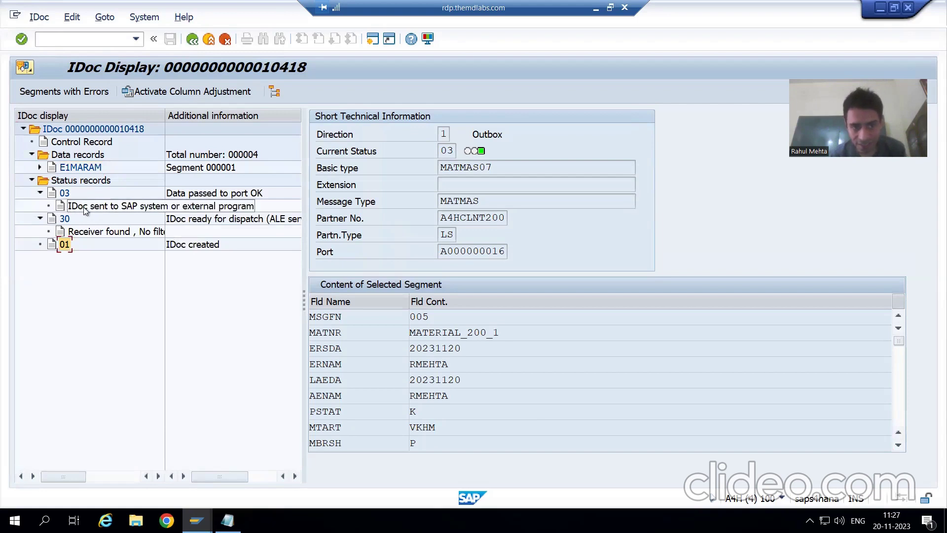
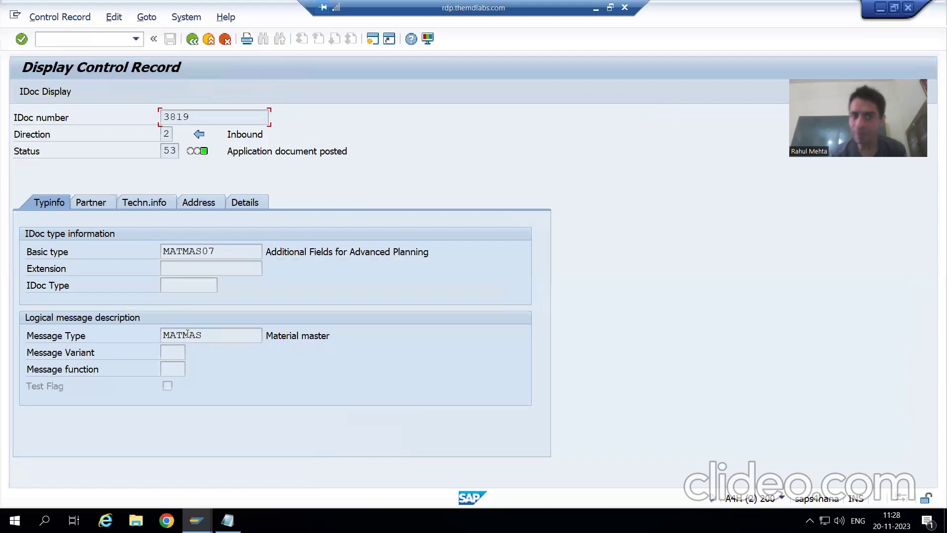
# - Examine the basic type and the recipient and sender partner numbers in inbound IDoc 3819's control record, and return to the IDoc display
pyautogui.click(190, 251)
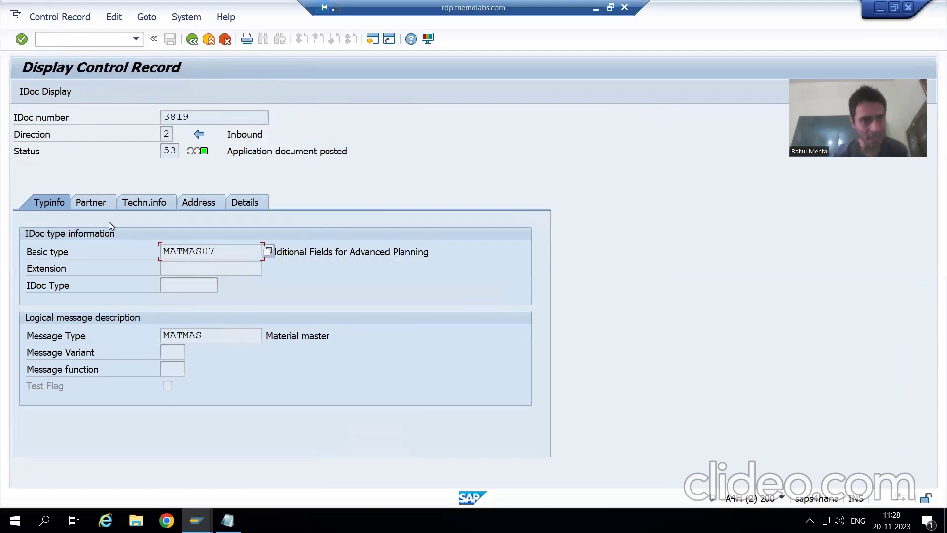
pyautogui.click(99, 203)
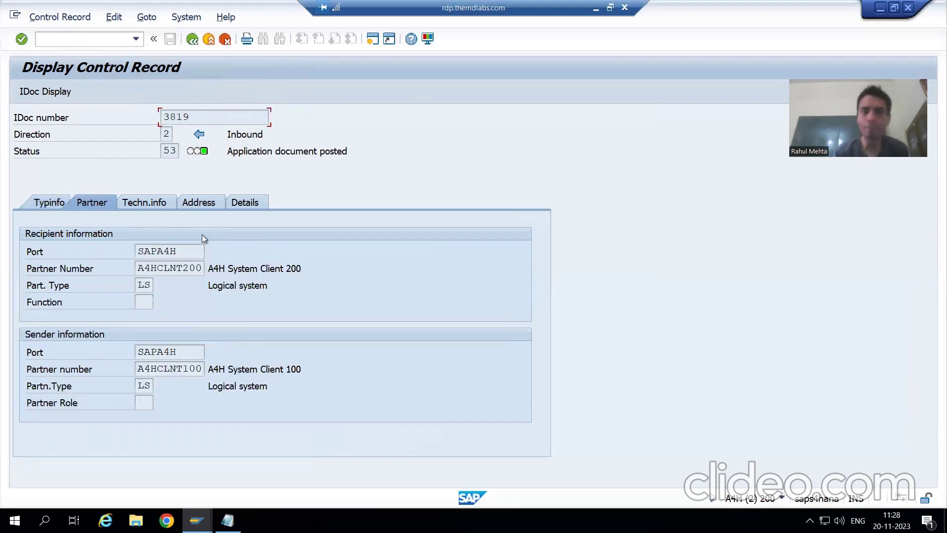
pyautogui.click(169, 370)
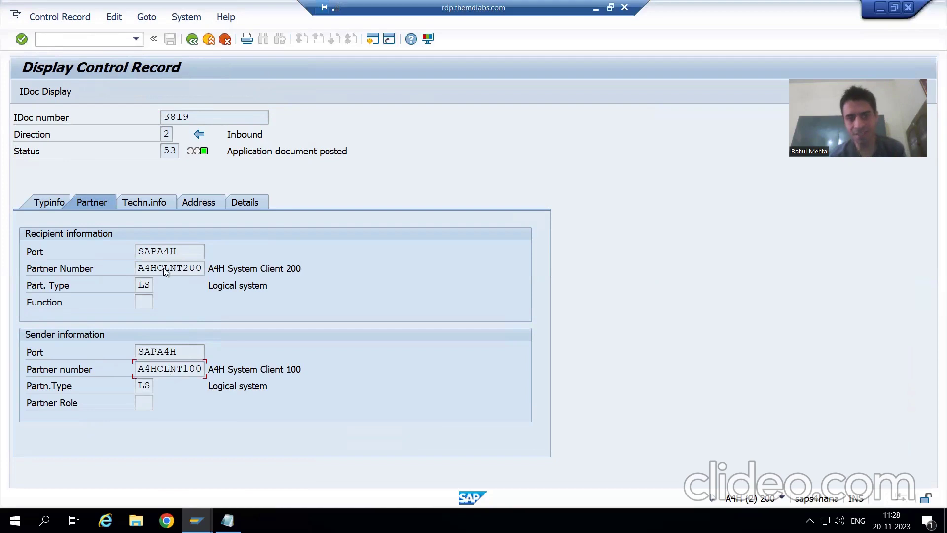
pyautogui.click(176, 52)
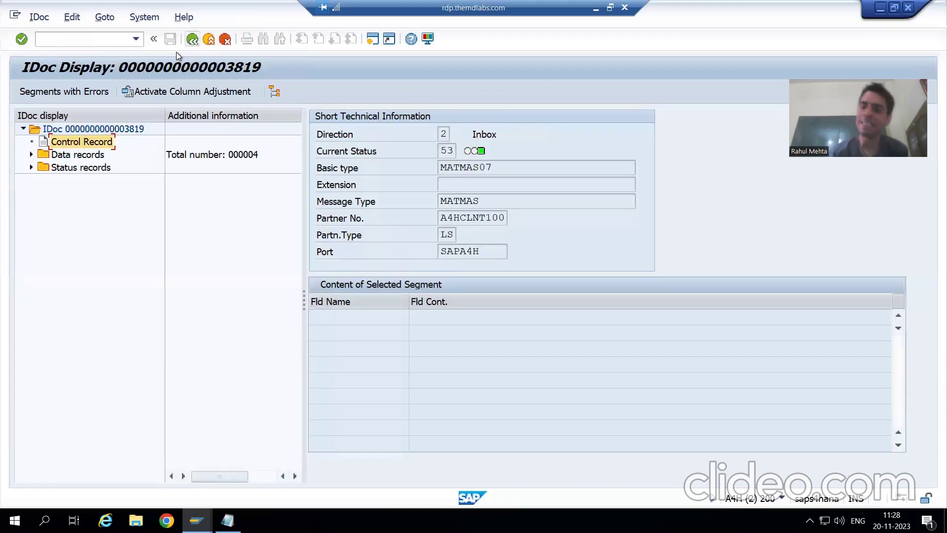
# - Examine the MBRSH and MTART fields of the inbound IDoc's E1MARAM segment and the contents of its child segment E1MAKTM
pyautogui.click(32, 155)
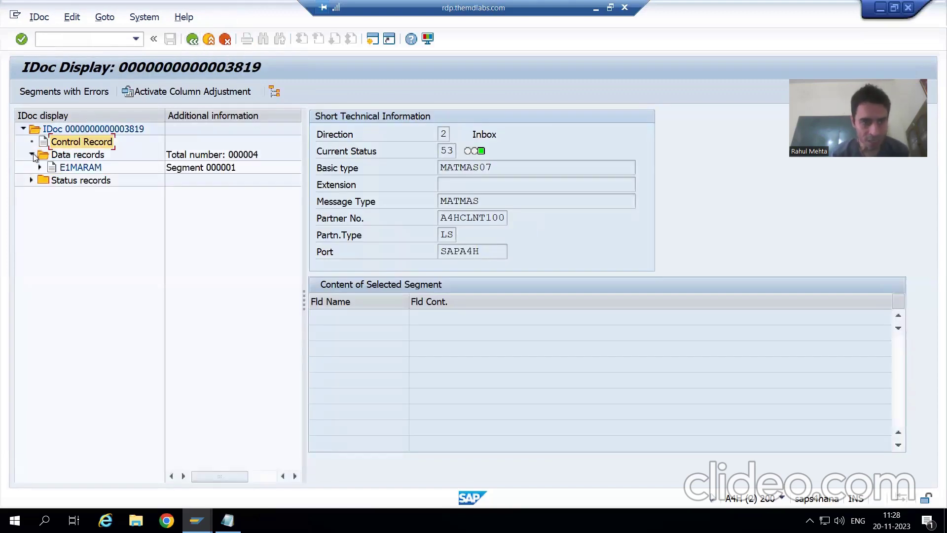
pyautogui.click(79, 168)
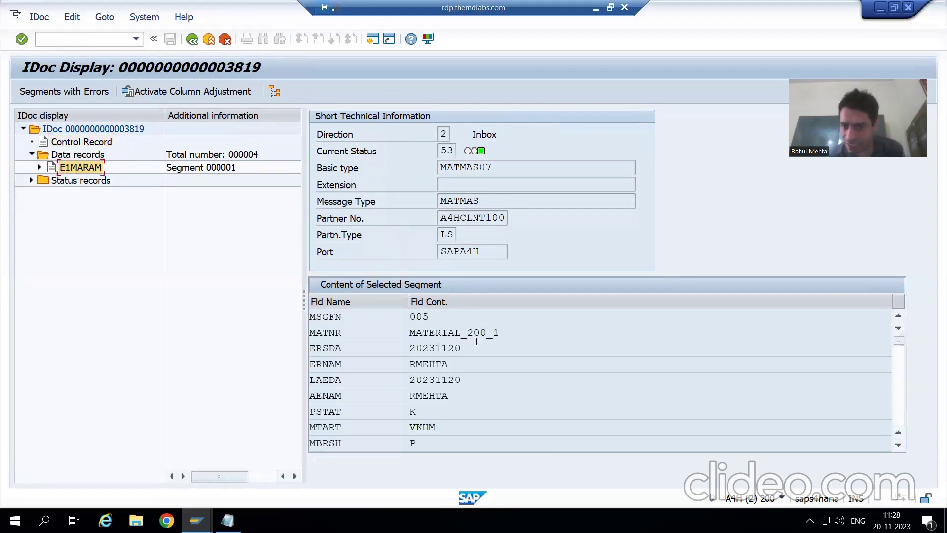
pyautogui.click(447, 418)
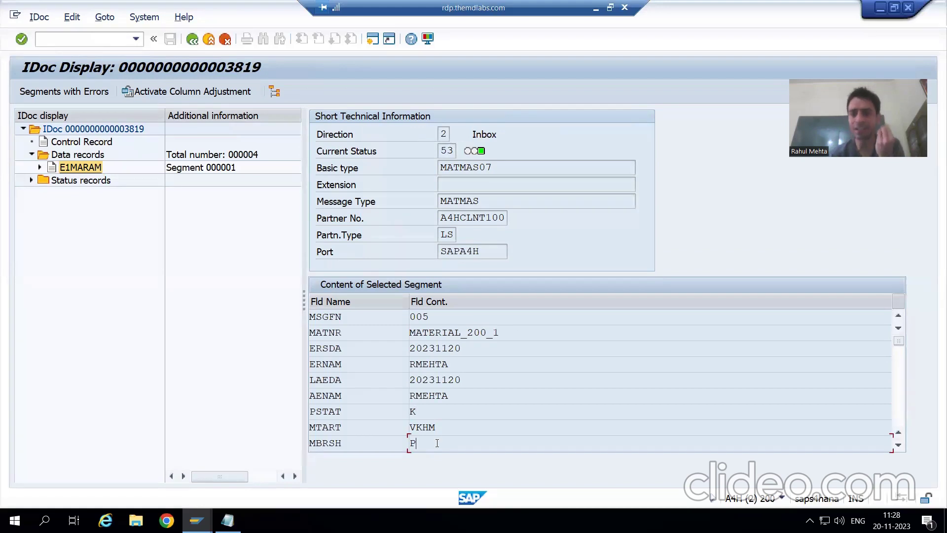
pyautogui.click(440, 426)
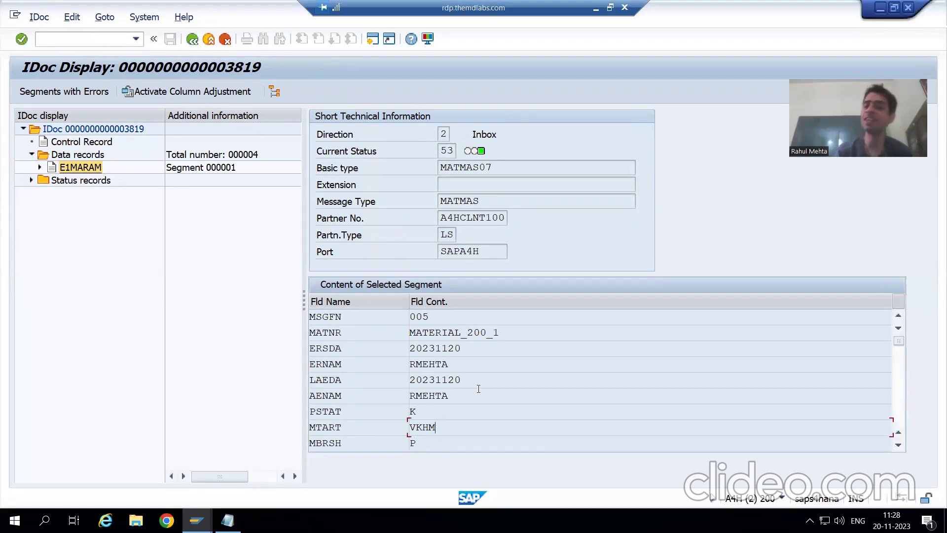
pyautogui.click(40, 168)
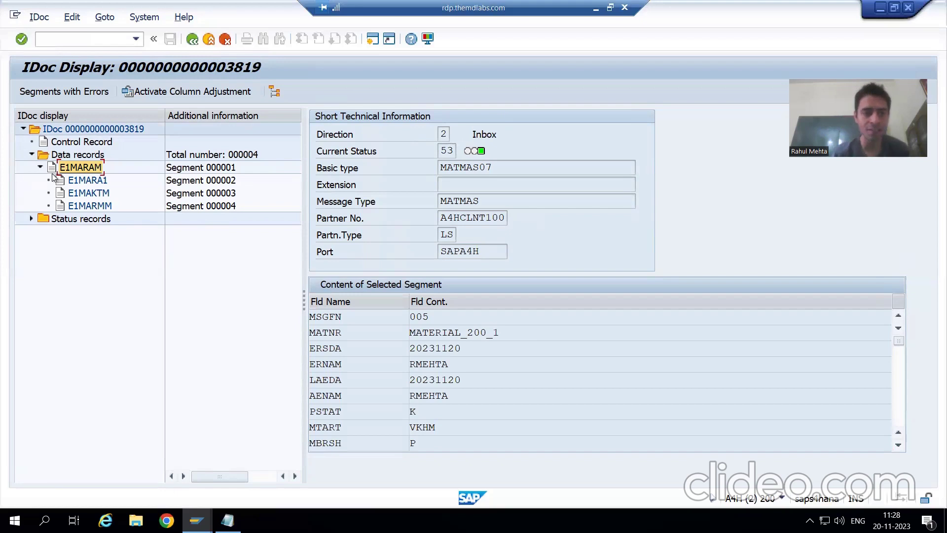
pyautogui.click(89, 198)
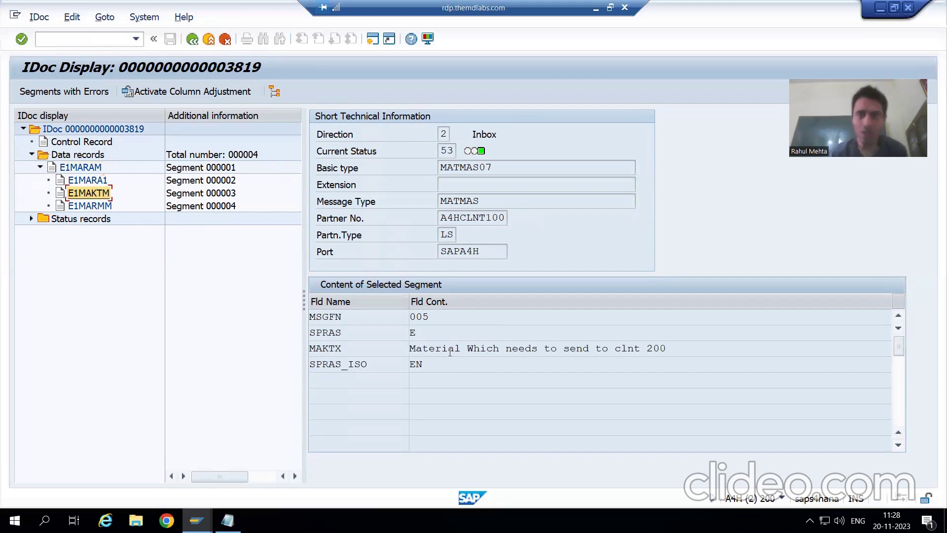
# - Expand the inbound IDoc's status records and examine statuses 50, 62 and 53
pyautogui.click(31, 219)
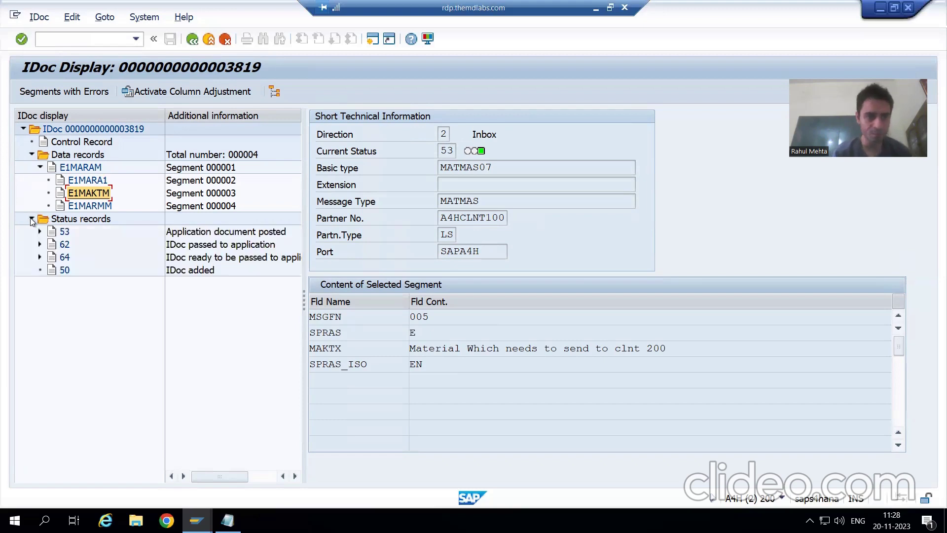
pyautogui.click(201, 272)
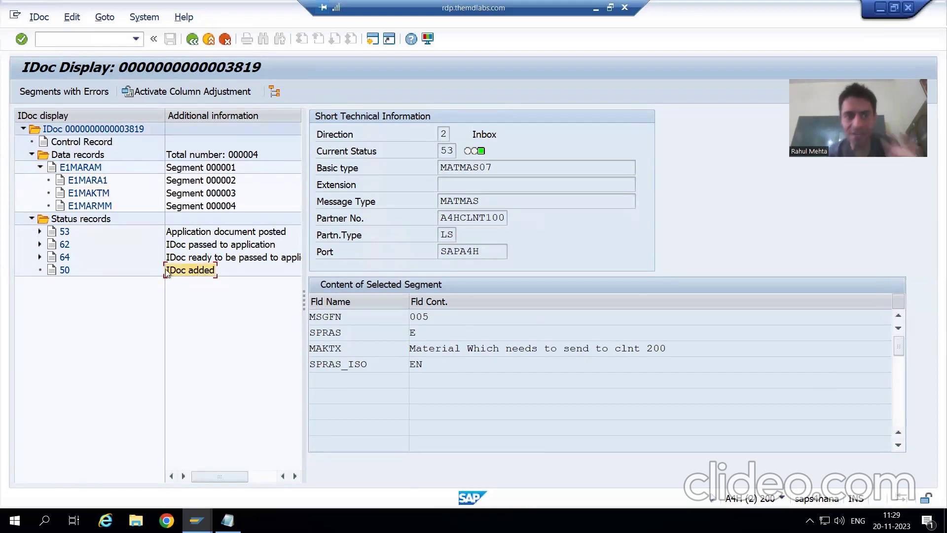
pyautogui.click(211, 247)
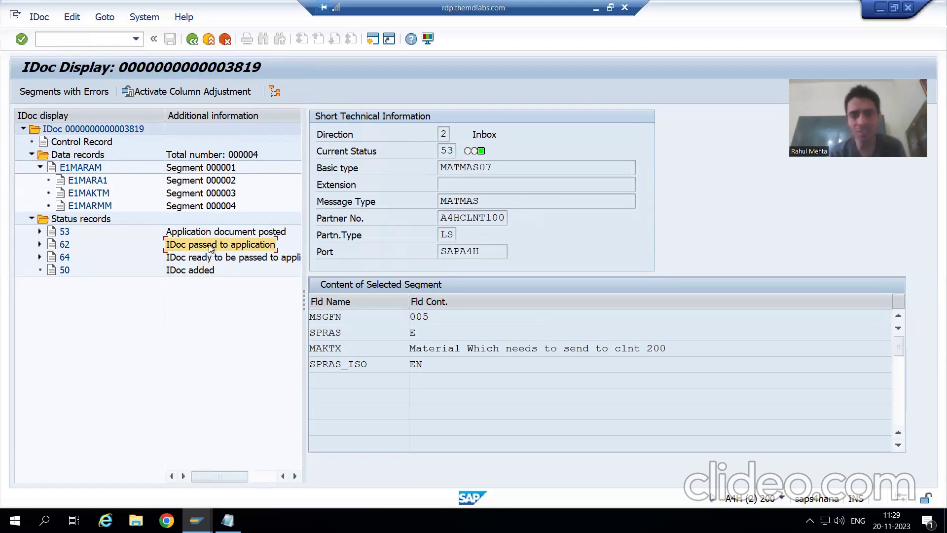
pyautogui.click(208, 235)
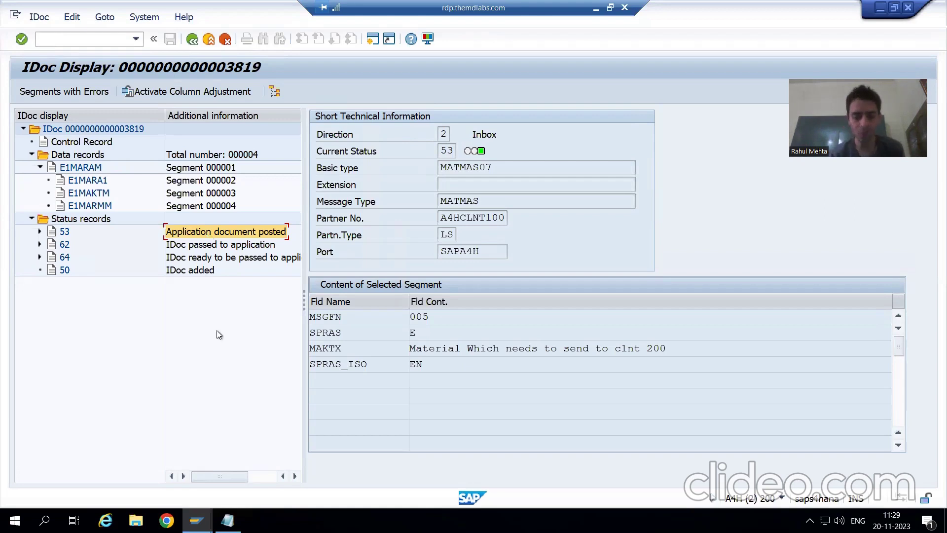
# - Review the open sessions for the outbound partner profile, material MATERIAL_200_1 and outbound IDoc 10418
pyautogui.moveTo(193, 520)
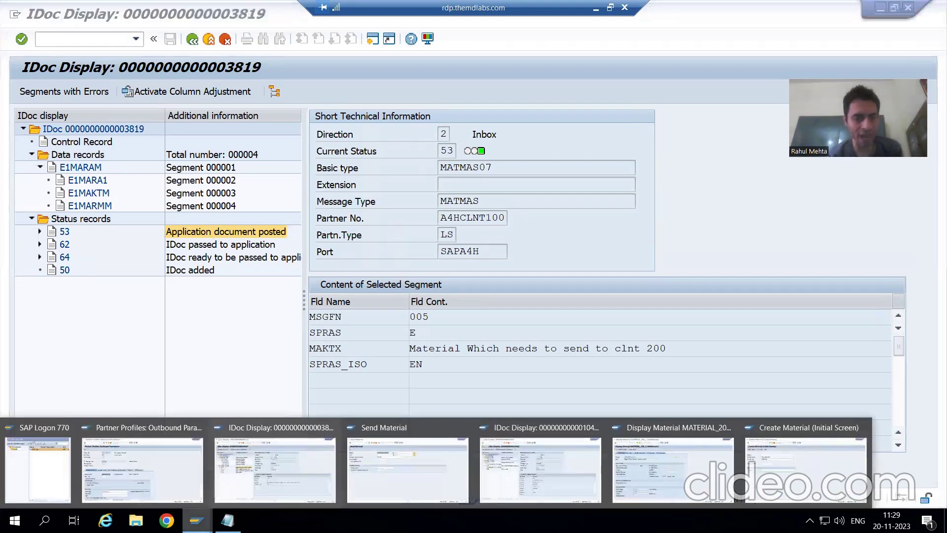
pyautogui.click(164, 487)
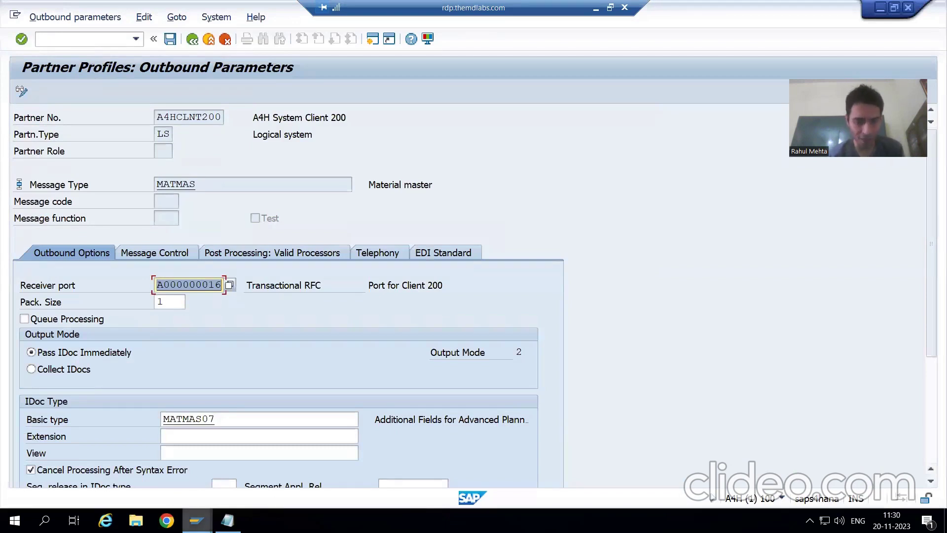
pyautogui.click(196, 520)
pyautogui.click(269, 486)
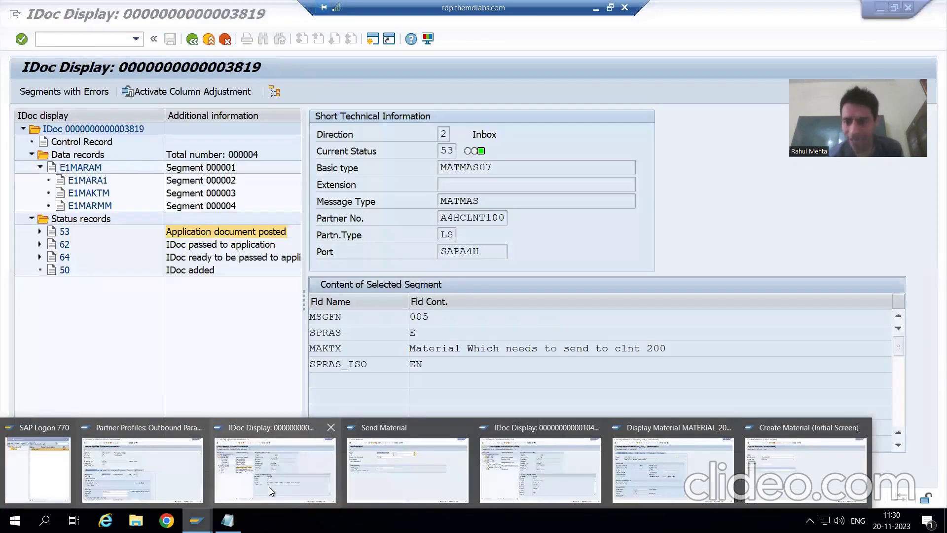
pyautogui.click(196, 521)
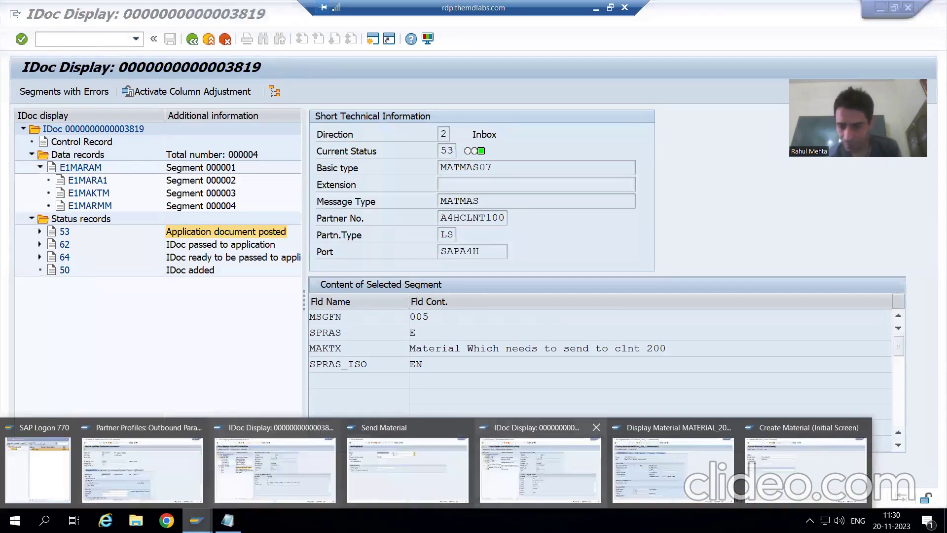
pyautogui.click(693, 487)
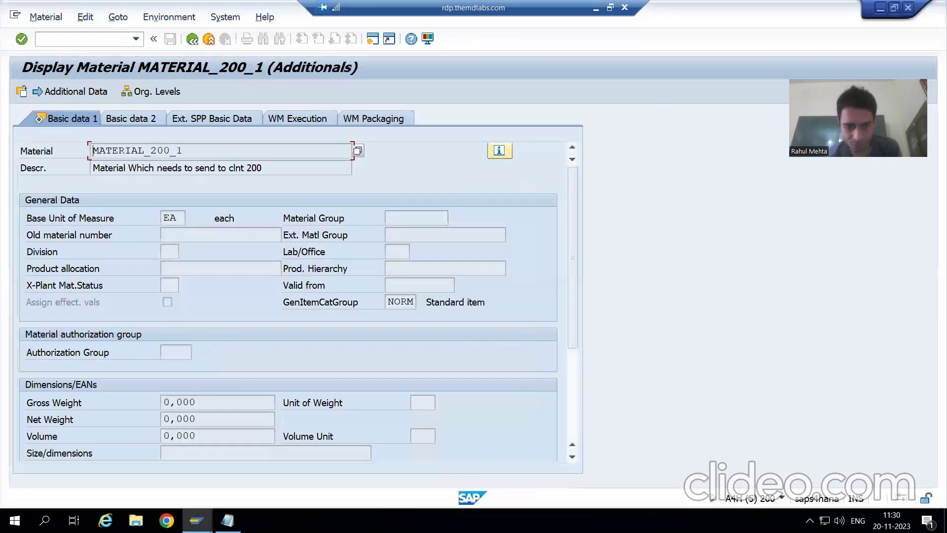
pyautogui.click(196, 521)
pyautogui.click(539, 469)
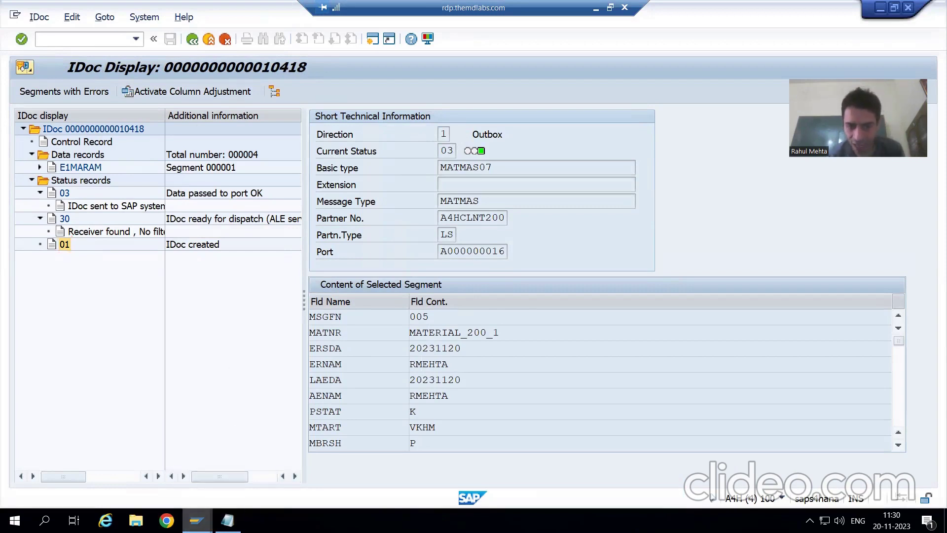
# - Return to the inbound IDoc session in client 200 and open transaction BD87 in a new session with /obd87
pyautogui.moveTo(197, 521)
pyautogui.click(229, 493)
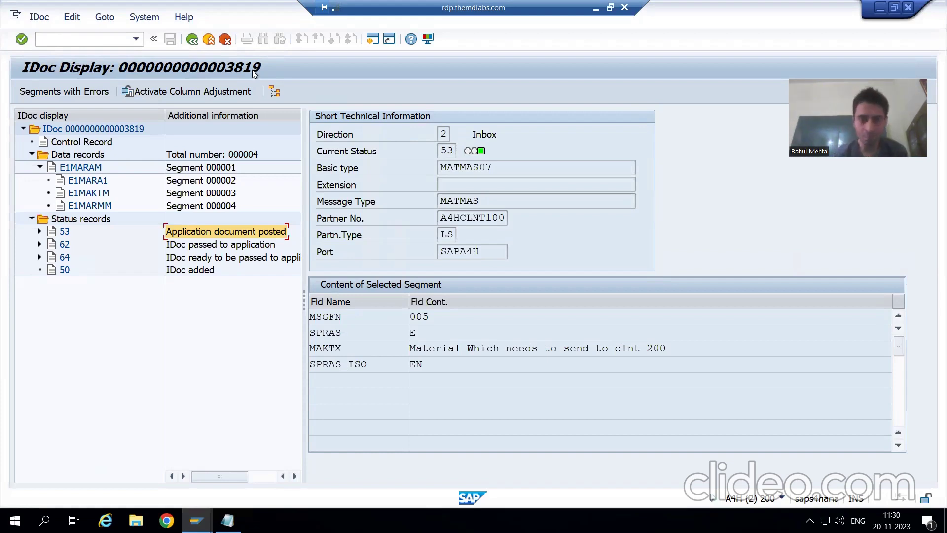
pyautogui.click(51, 40)
pyautogui.write('/')
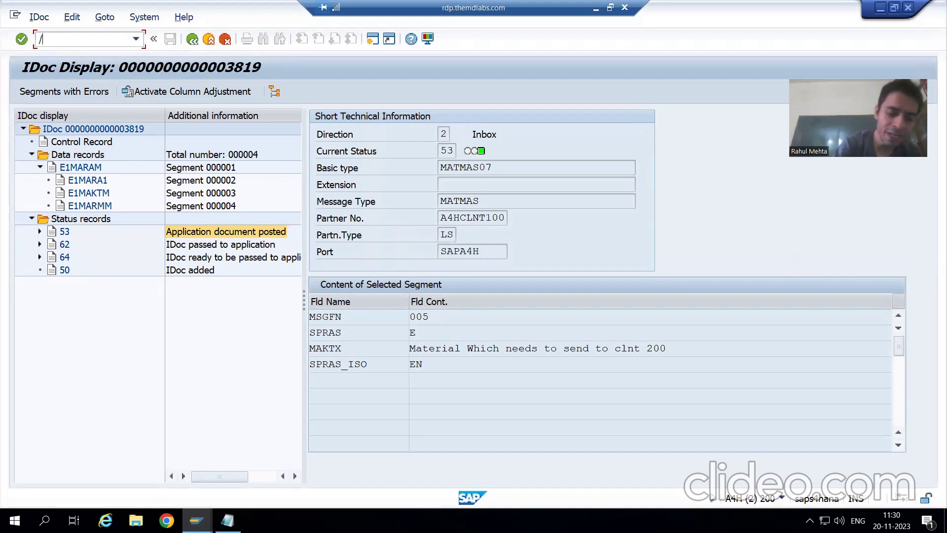
pyautogui.write('obd87')
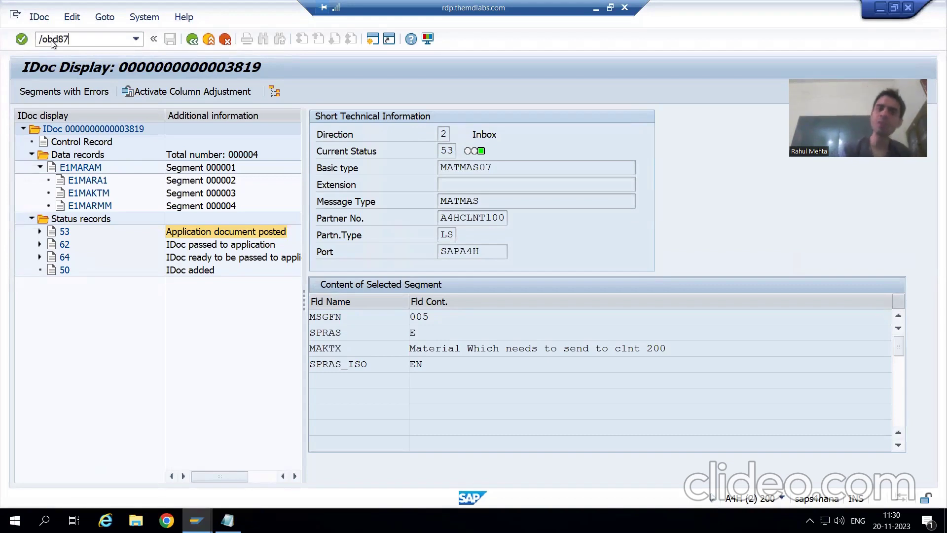
pyautogui.press('Return')
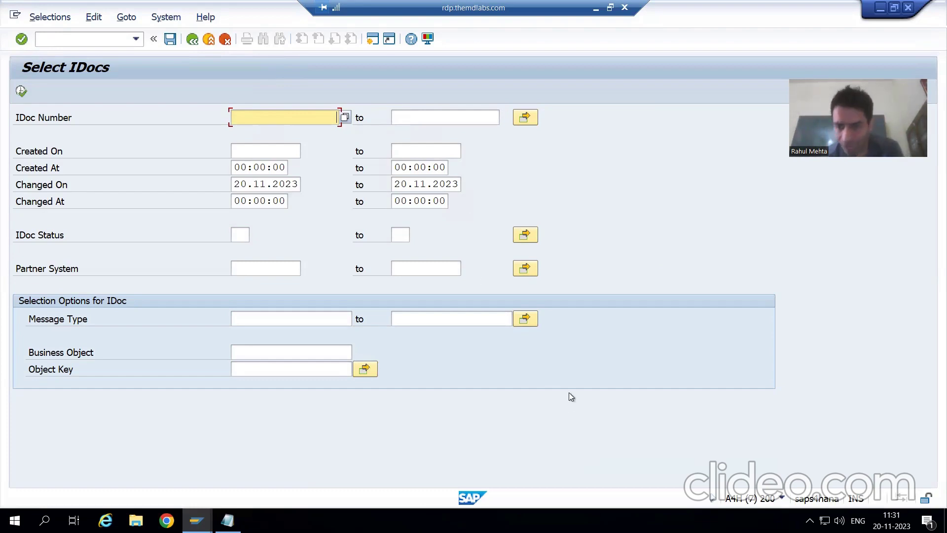
# - Check the inbound IDoc's number in its session and run the IDoc selection for IDoc number 3819
pyautogui.press('F8')
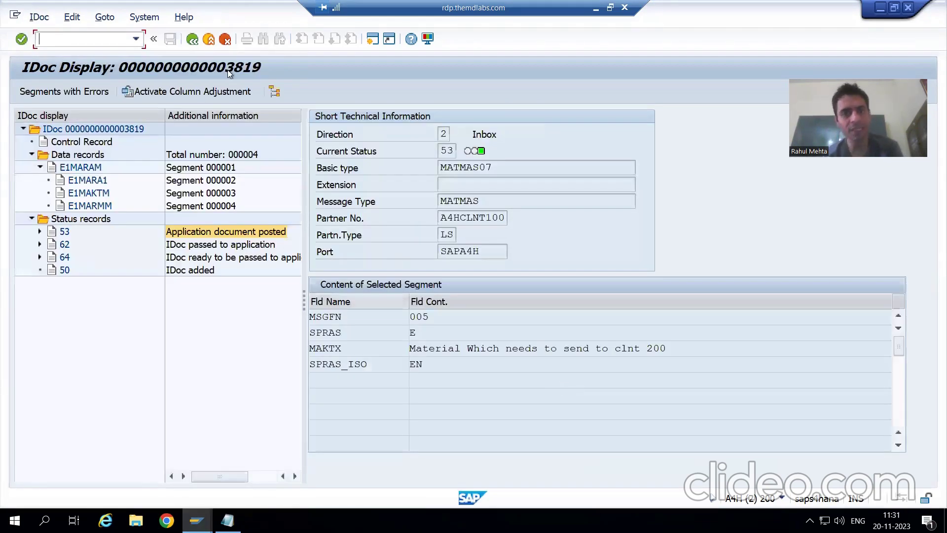
pyautogui.hotkey('alt', 'Tab')
pyautogui.write('3819')
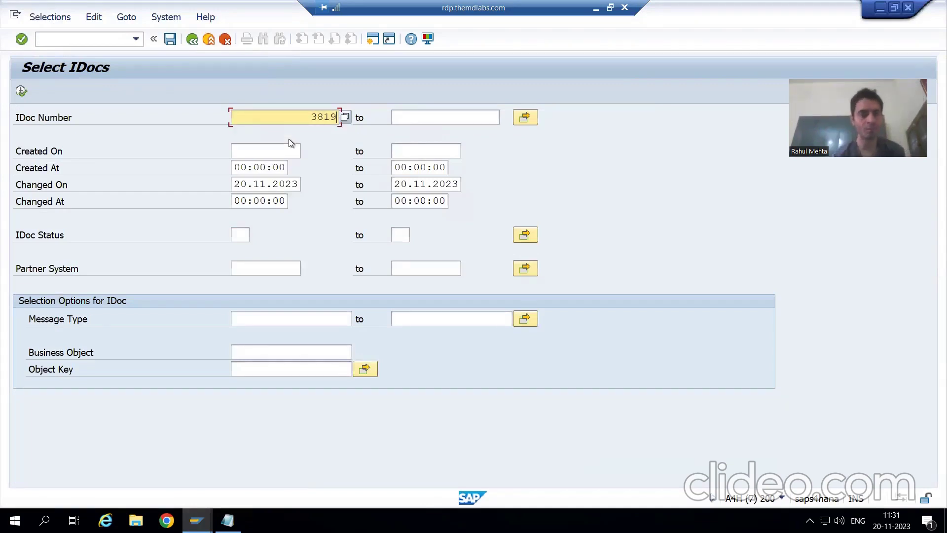
pyautogui.click(22, 92)
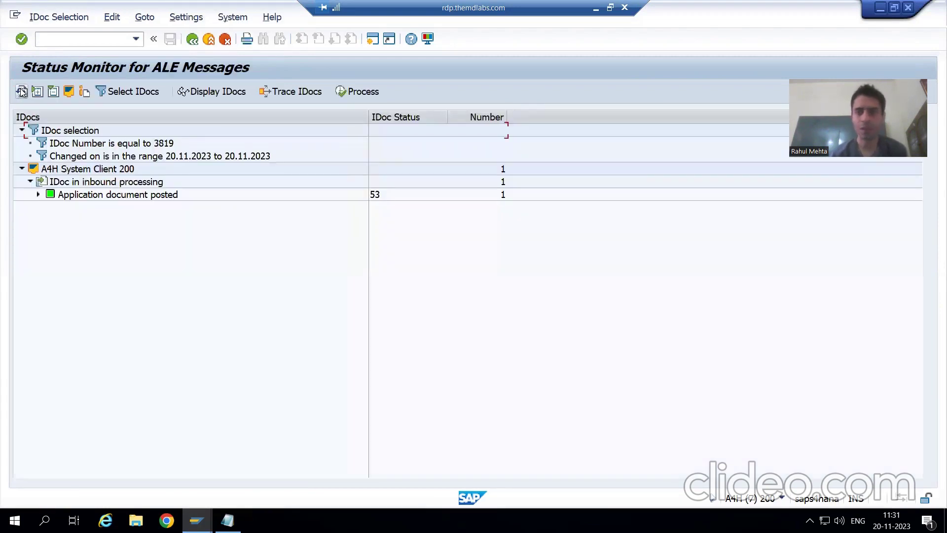
# - Expand the posted MATMAS node, trace the IDoc under message MK(101), and check the partner's IDoc number
pyautogui.click(39, 195)
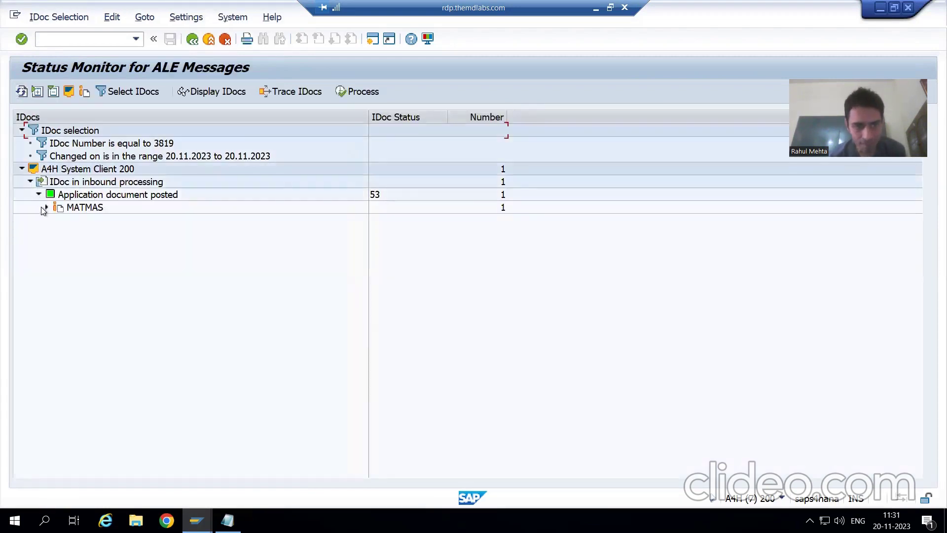
pyautogui.click(44, 207)
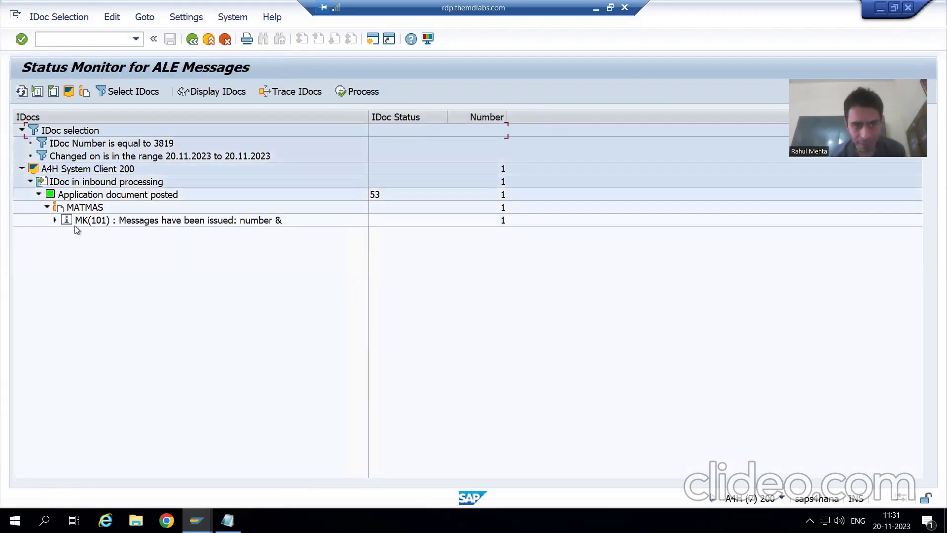
pyautogui.click(117, 221)
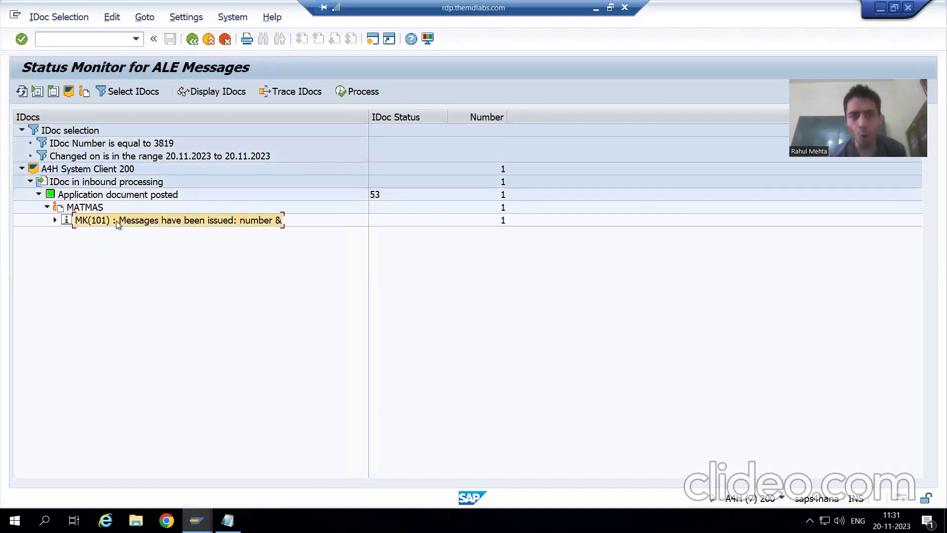
pyautogui.click(298, 93)
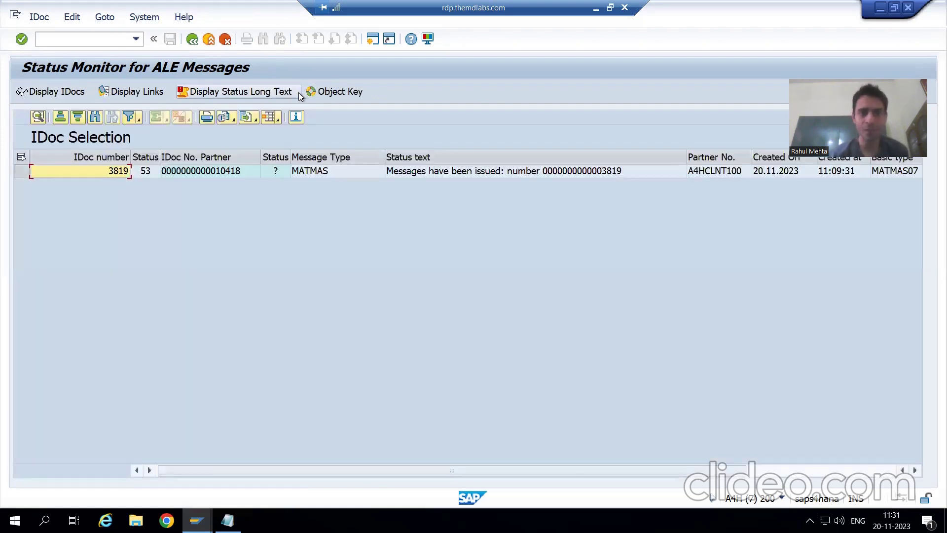
pyautogui.click(223, 173)
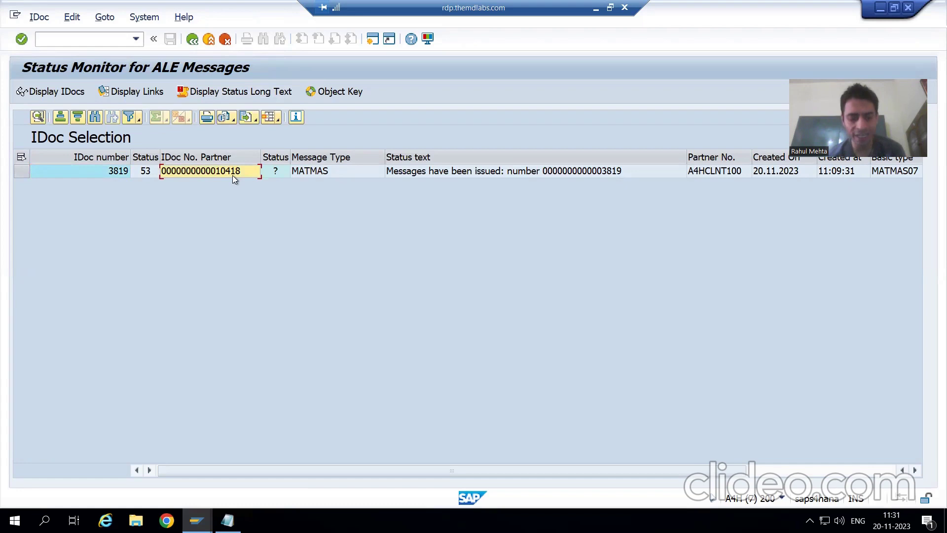
# - Compare inbound IDoc 3819 in client 200 with outbound IDoc 10418 in client 100 by viewing both IDoc display sessions
pyautogui.hotkey('alt', 'Tab')
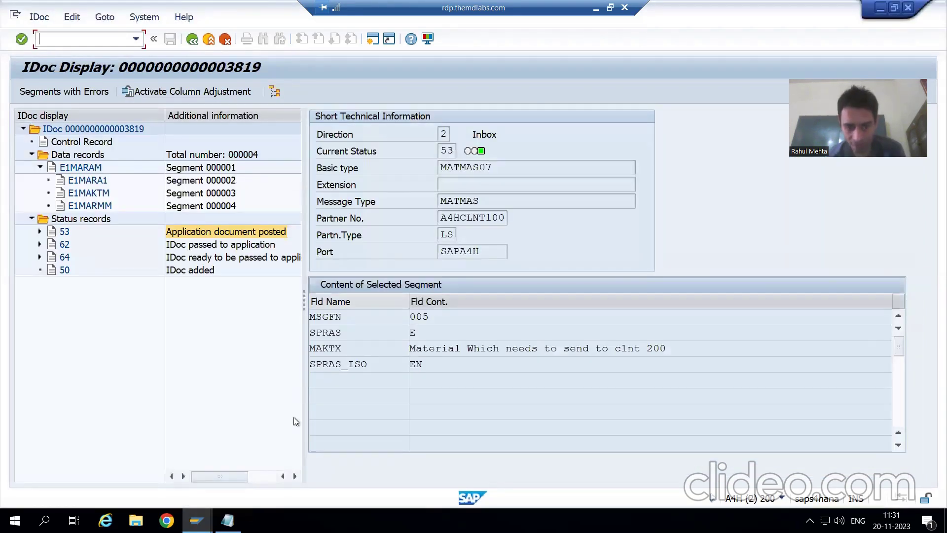
pyautogui.hotkey('alt', 'Tab')
pyautogui.moveTo(197, 520)
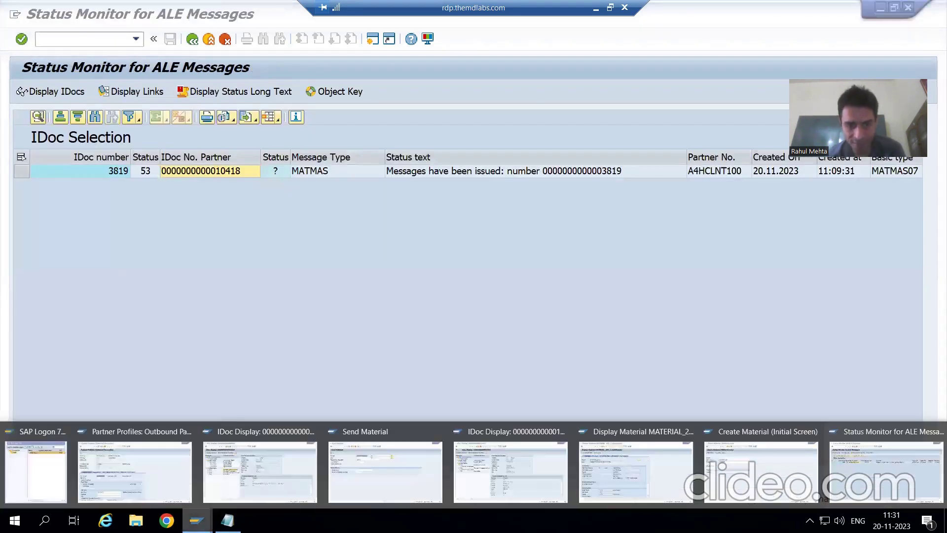
pyautogui.click(258, 484)
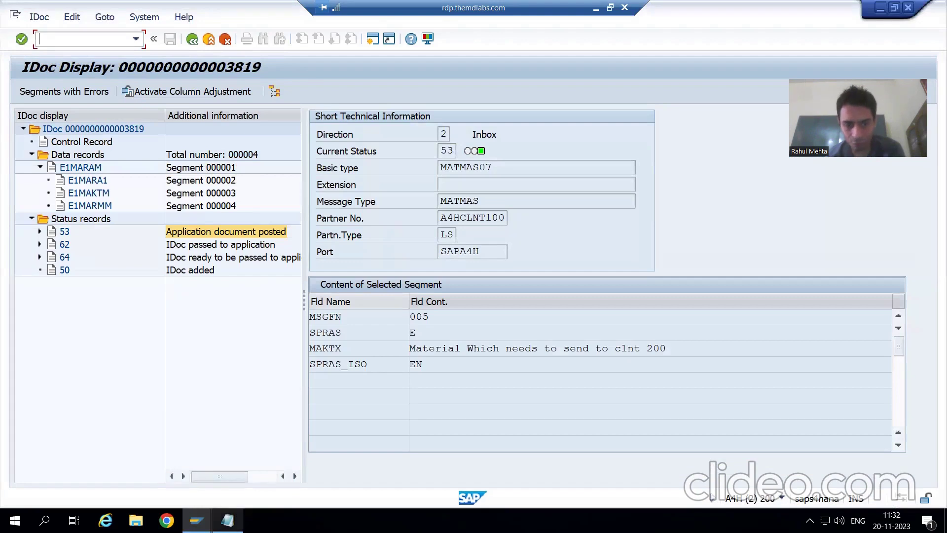
pyautogui.moveTo(196, 520)
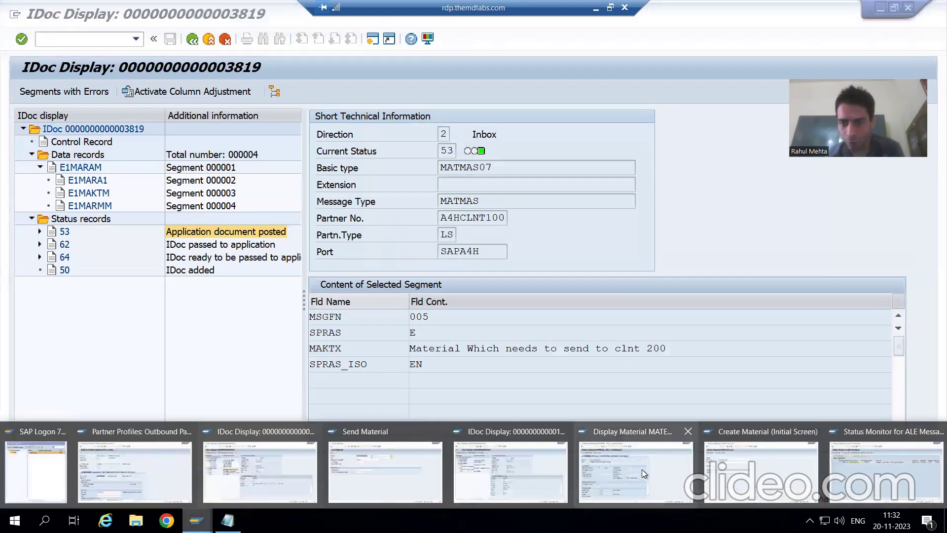
pyautogui.click(547, 468)
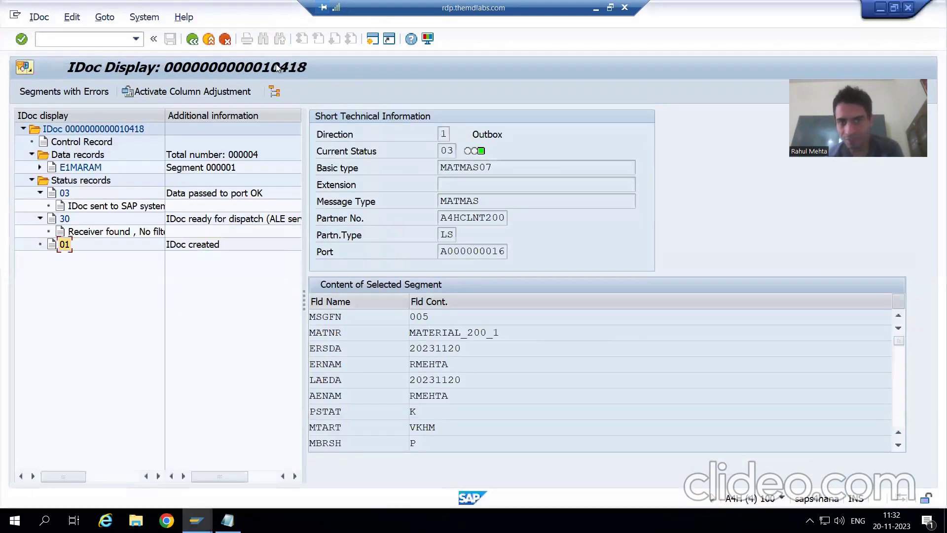
pyautogui.hotkey('alt', 'Tab')
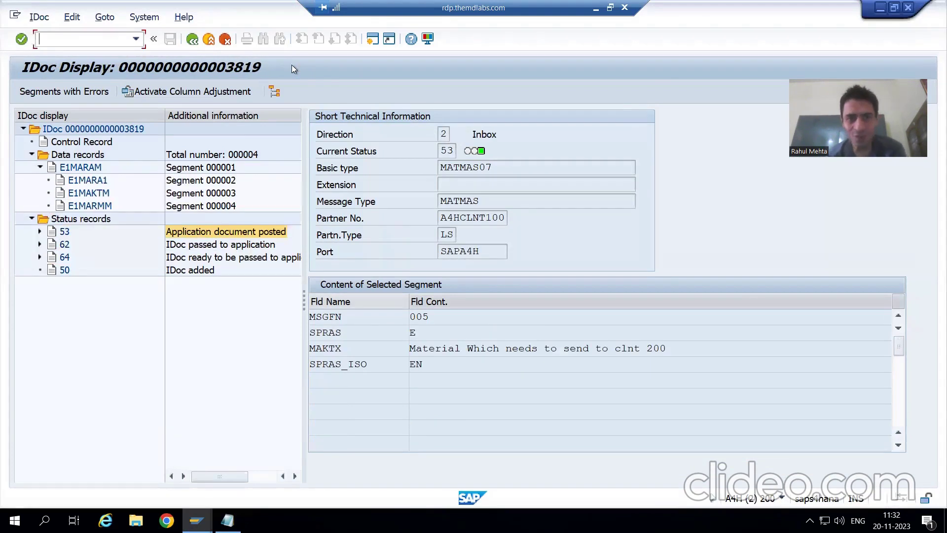
pyautogui.hotkey('alt', 'Tab')
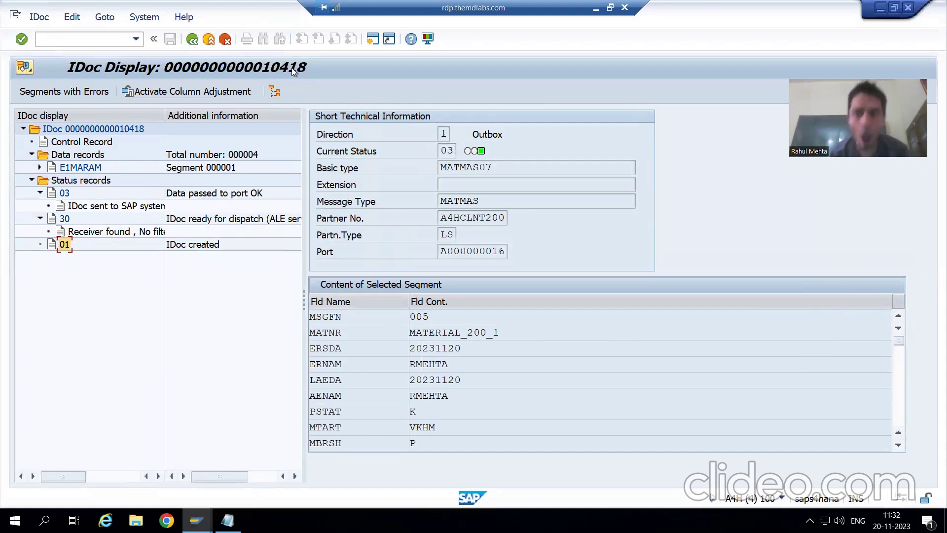
# - Bring up the inbound IDoc 3819 display once more and return to the outbound IDoc 10418 display
pyautogui.click(219, 515)
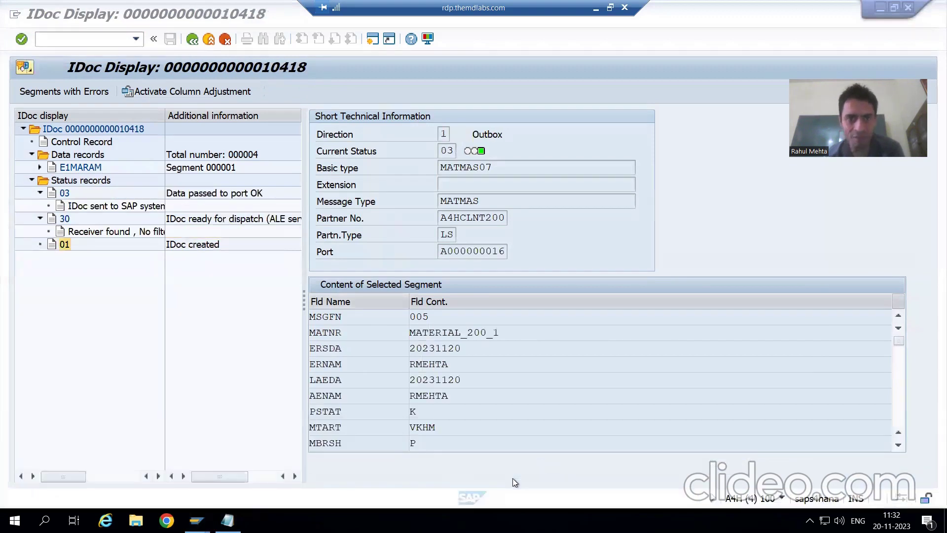
pyautogui.click(513, 478)
pyautogui.click(197, 520)
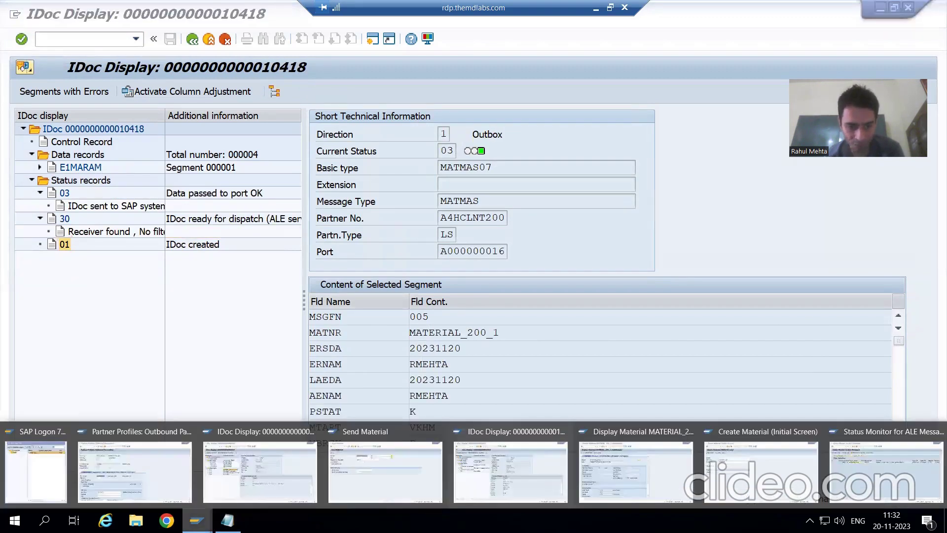
pyautogui.click(269, 487)
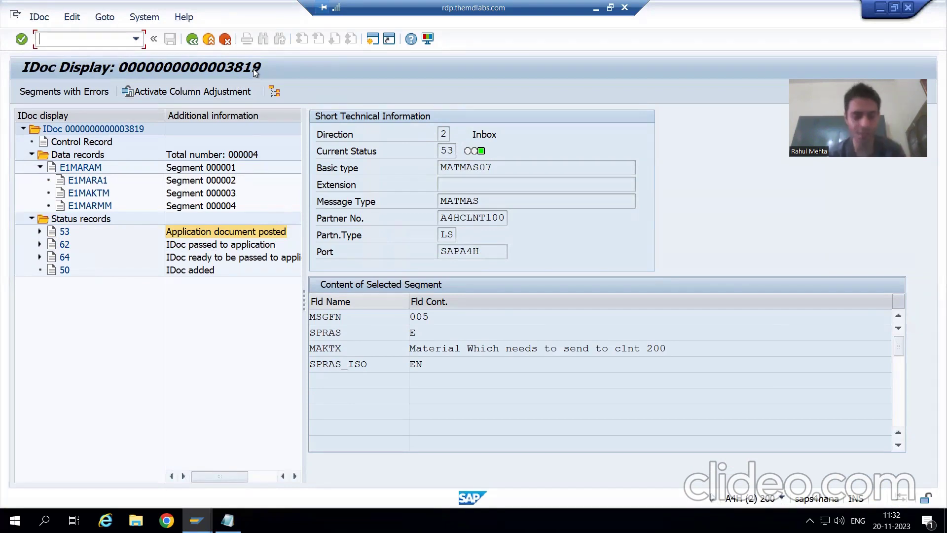
pyautogui.hotkey('alt', 'Tab')
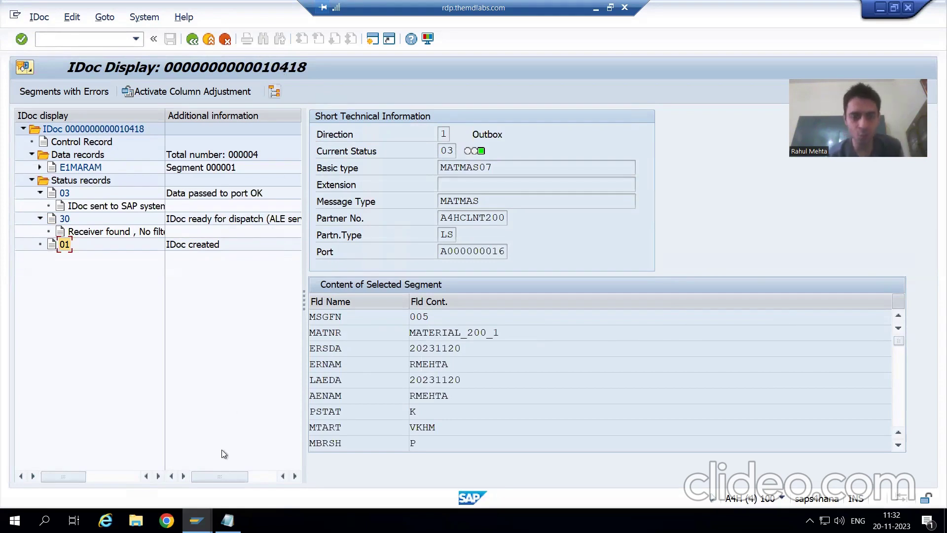
# - Return to the ALE status monitor session, trace the IDoc under message MK(101) again from the selection tree, and select its partner IDoc number
pyautogui.click(196, 521)
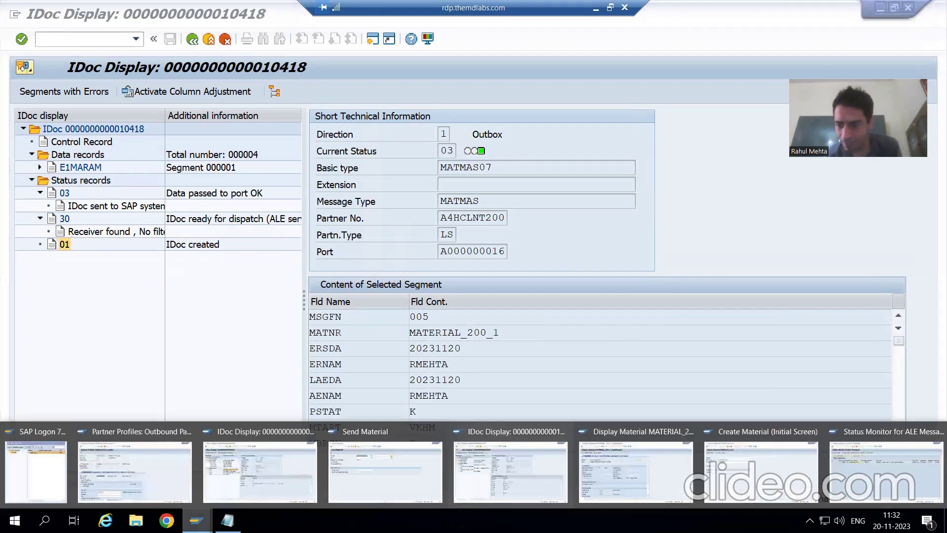
pyautogui.click(867, 484)
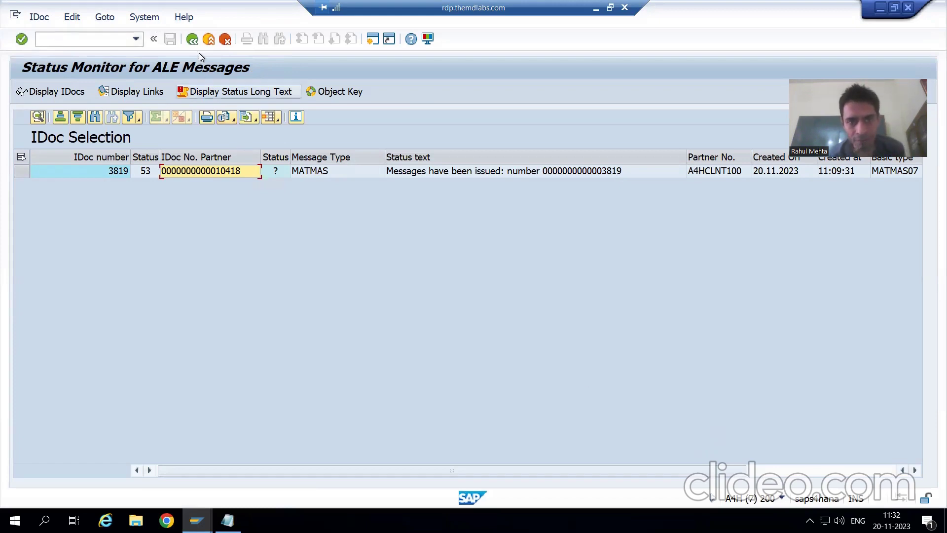
pyautogui.click(192, 39)
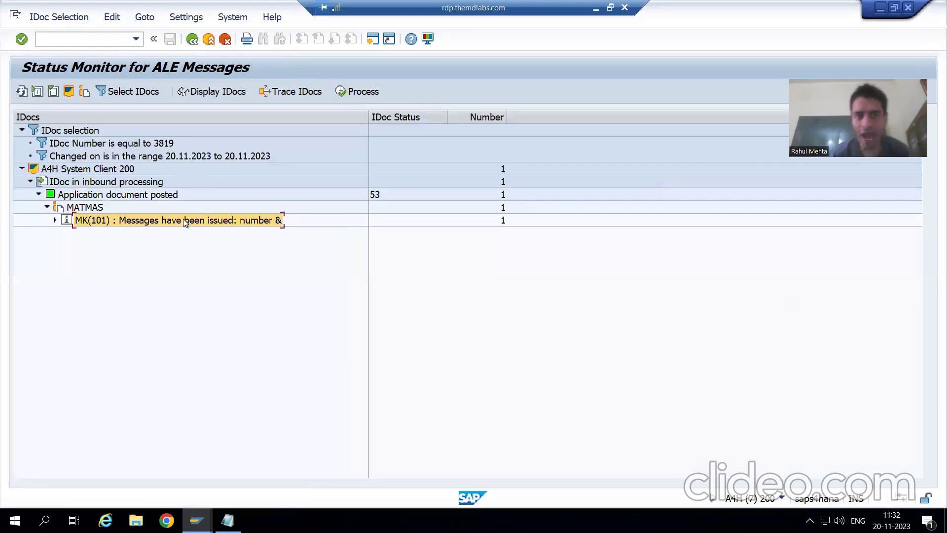
pyautogui.click(292, 93)
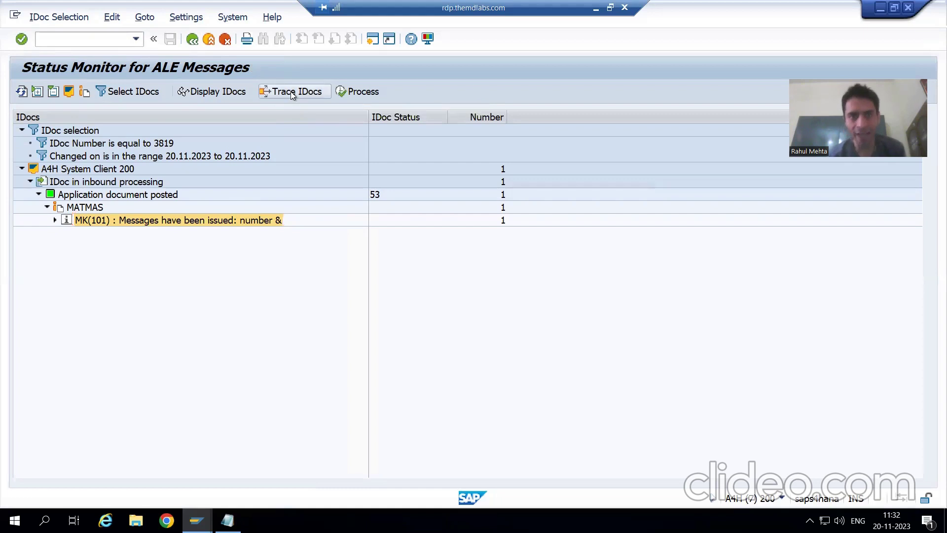
pyautogui.click(225, 170)
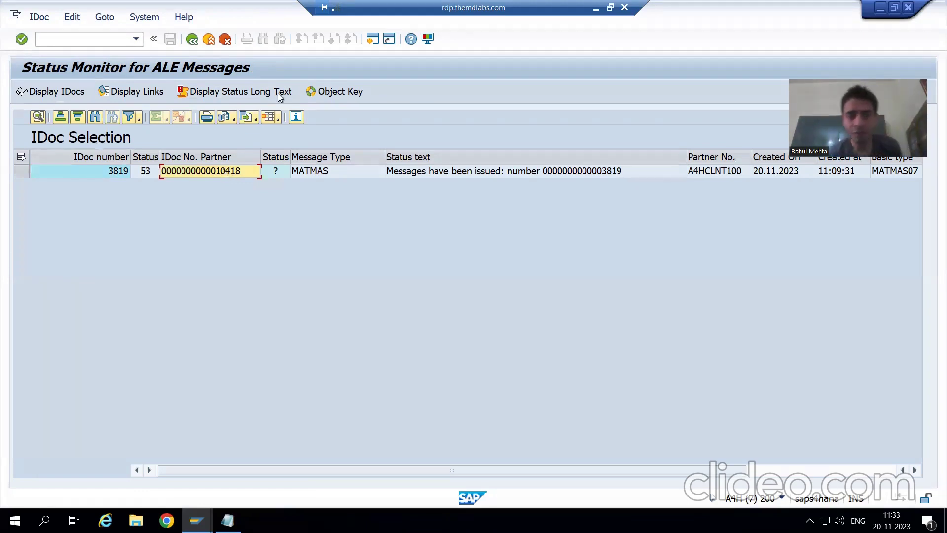
# - Go back to the IDoc selection tree, repeat the MK(101) trace, and mark the partner IDoc number for IDoc 3819
pyautogui.click(192, 39)
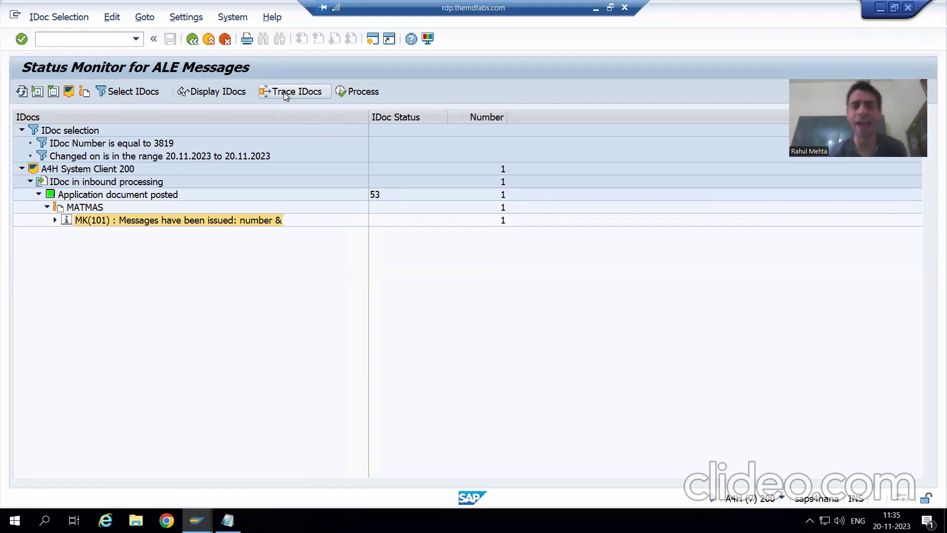
pyautogui.click(283, 92)
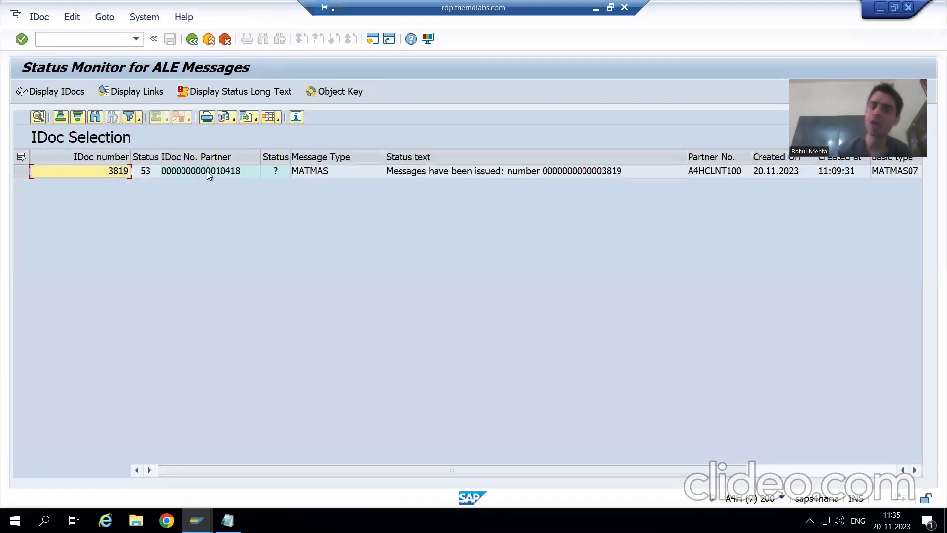
pyautogui.click(207, 173)
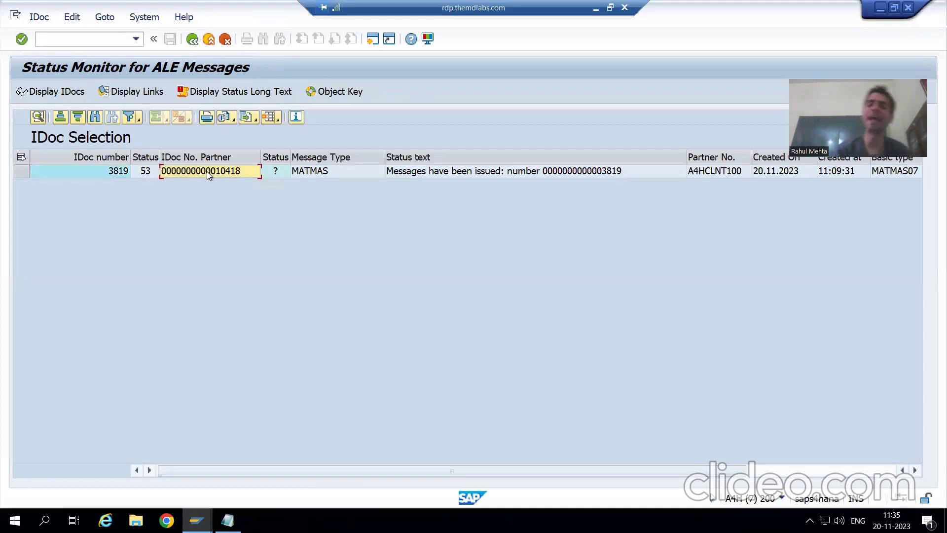